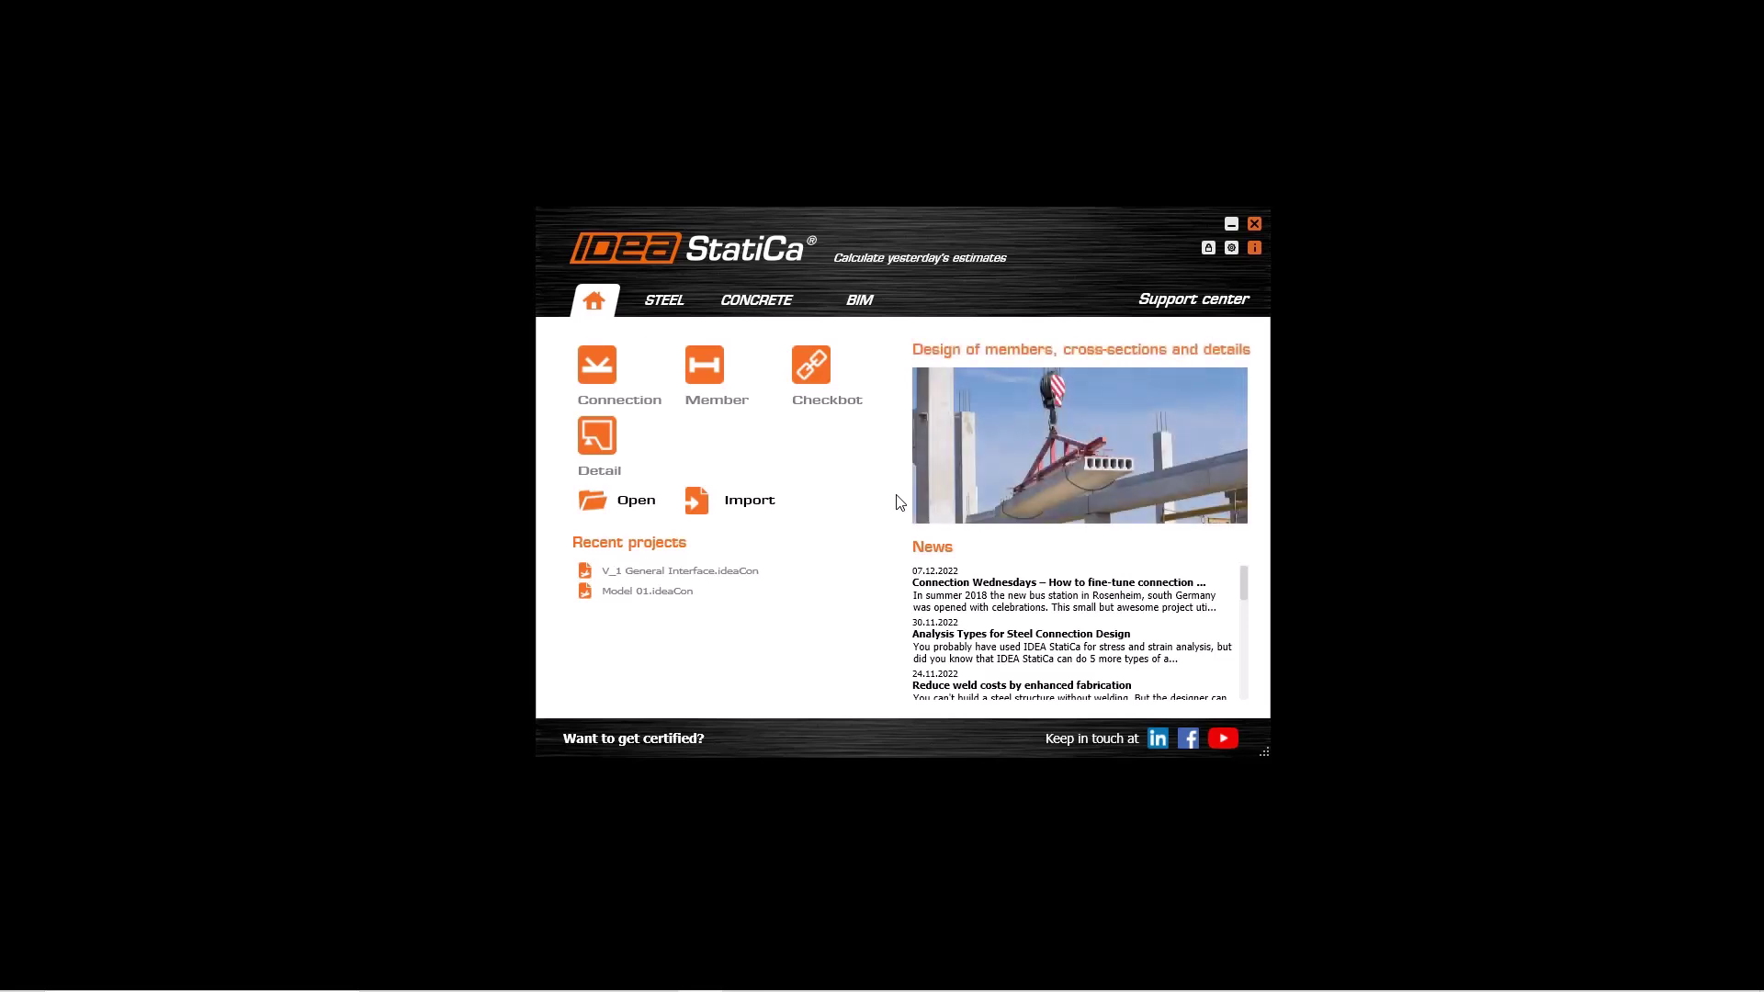
Launch IDEA StatiCa Connection from its launcher tile to reach the New project page.
left_click(596, 365)
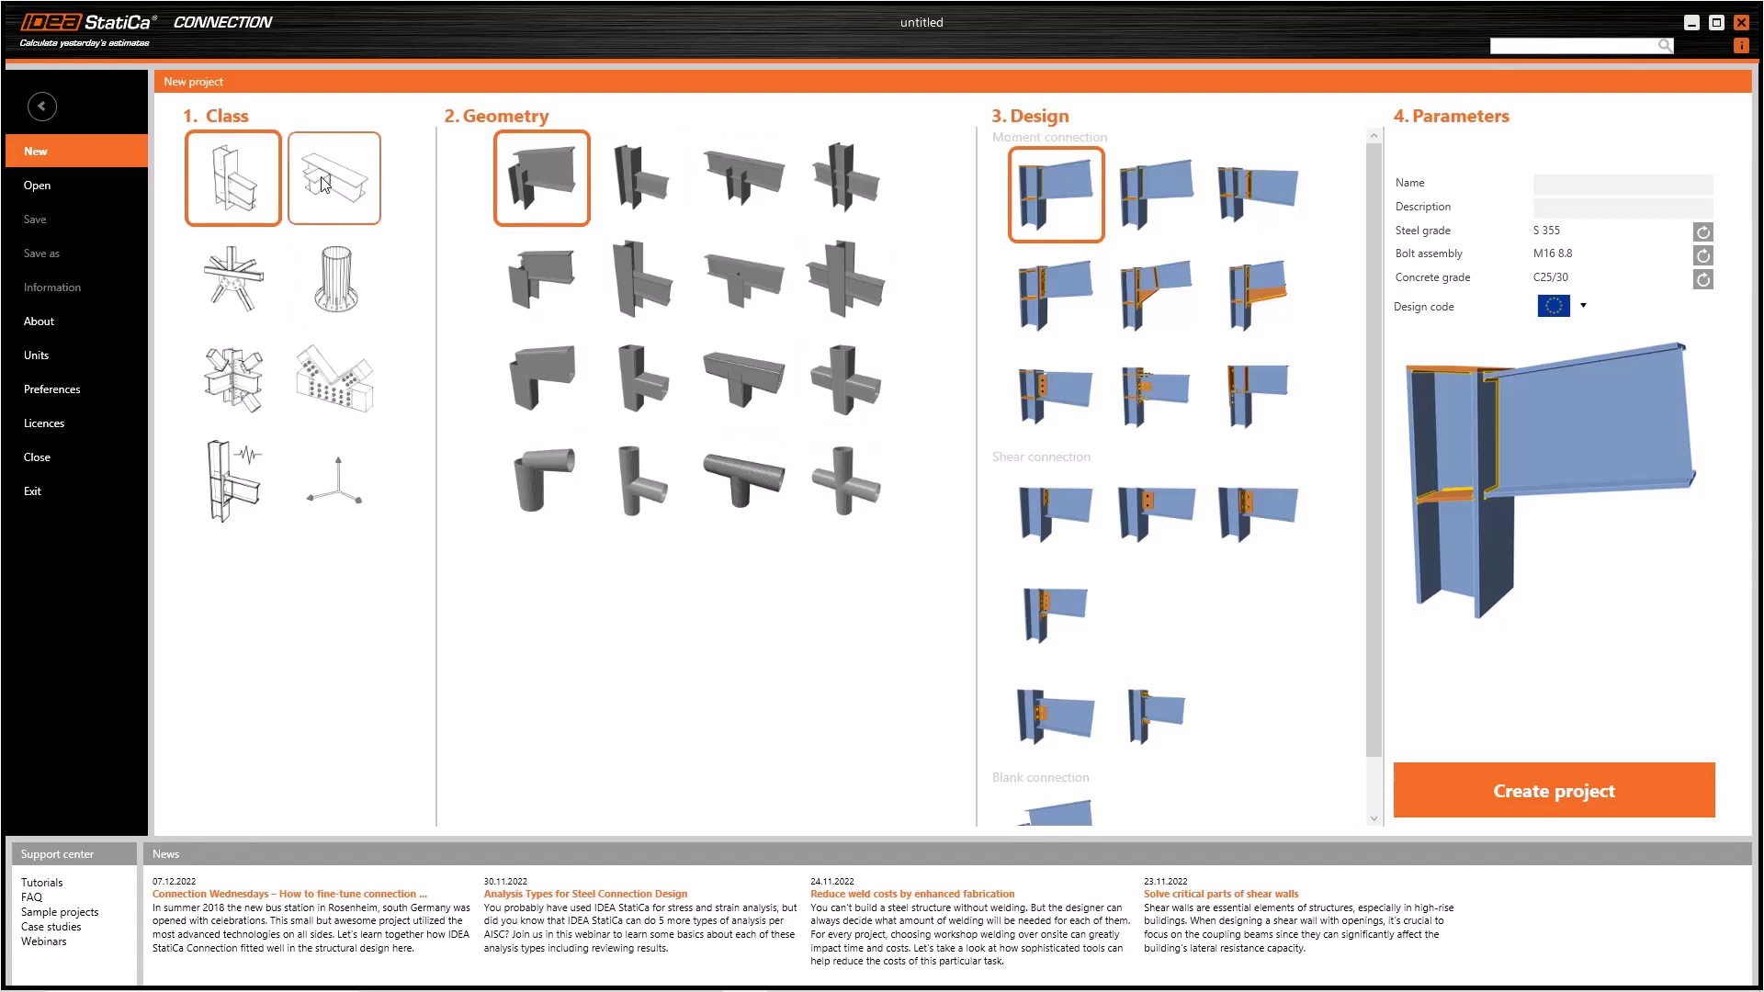
left_click(336, 273)
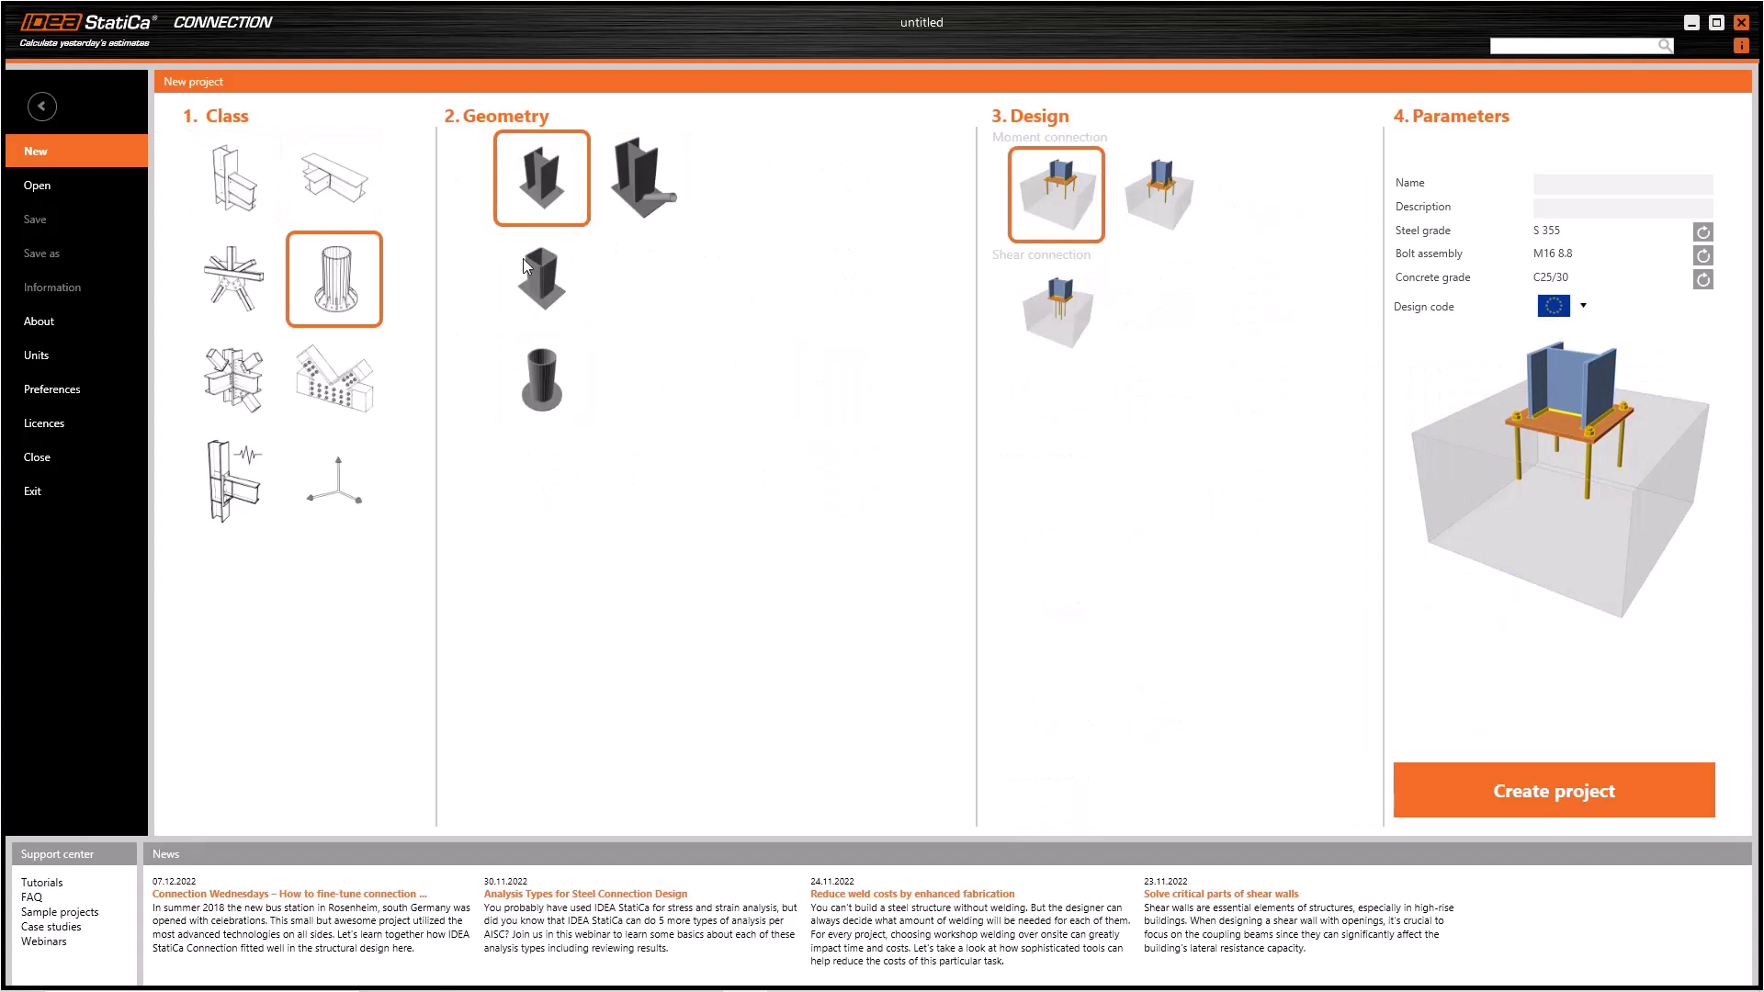
left_click(255, 191)
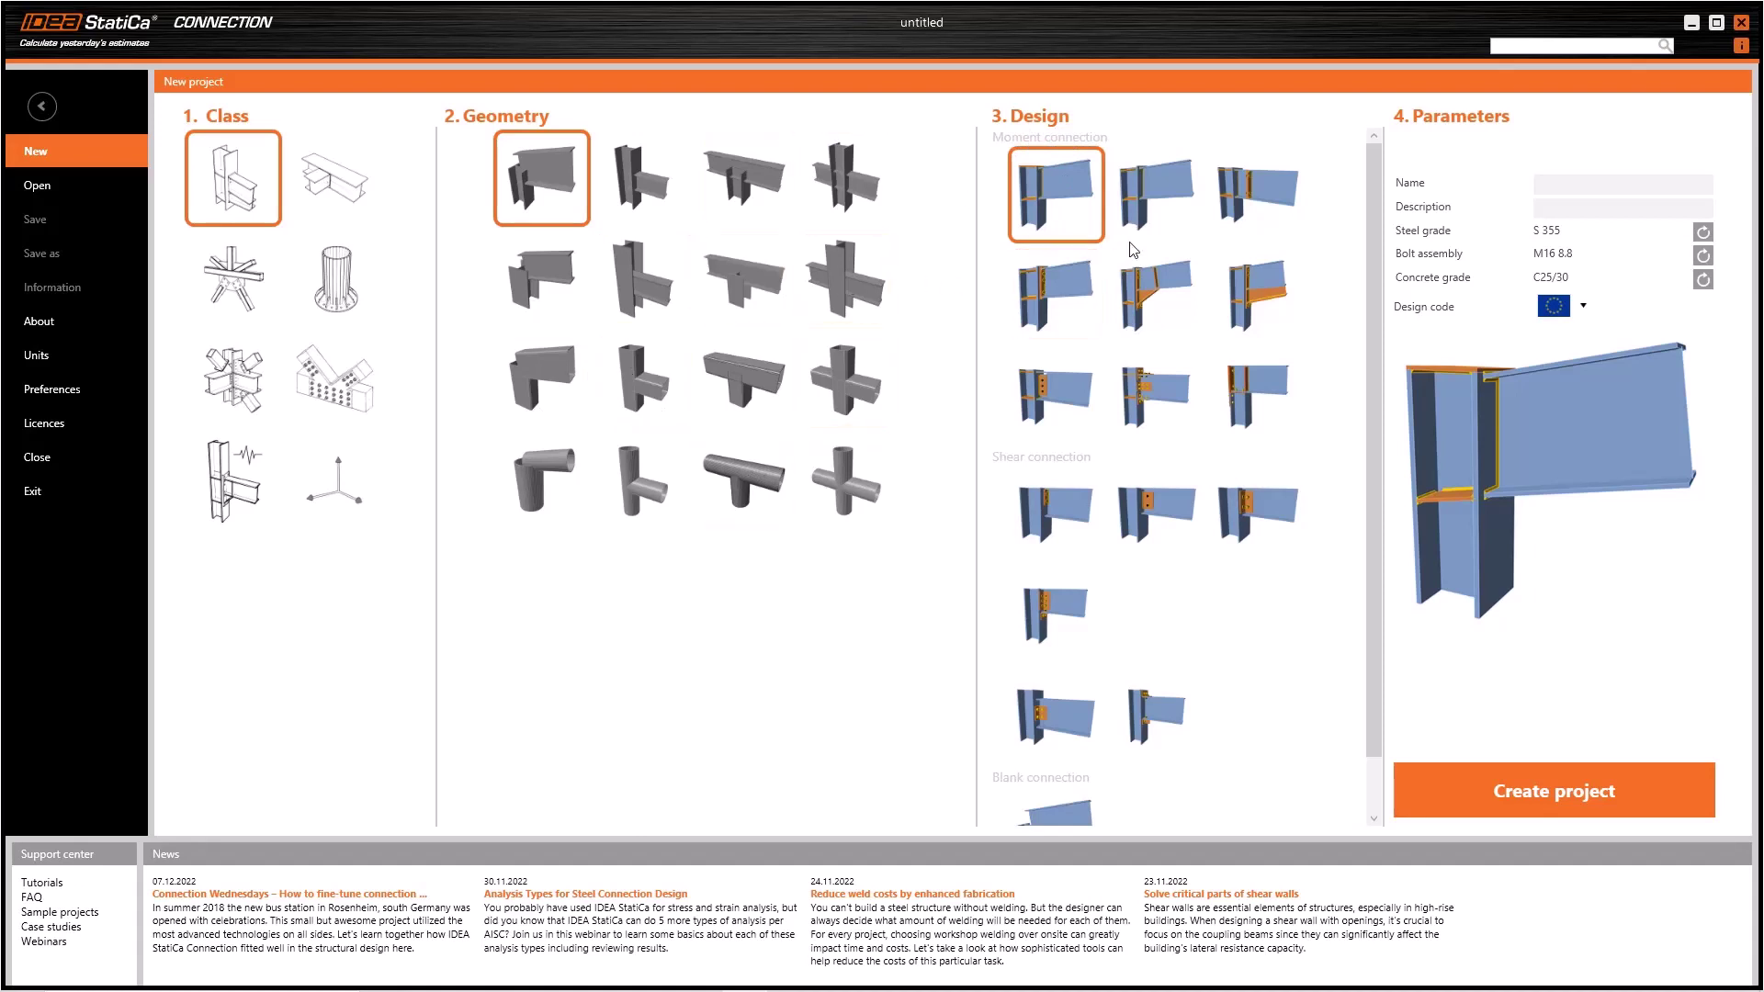
scroll(1160, 432, "down", 1)
scroll(1159, 432, "up", 1)
left_click(1582, 308)
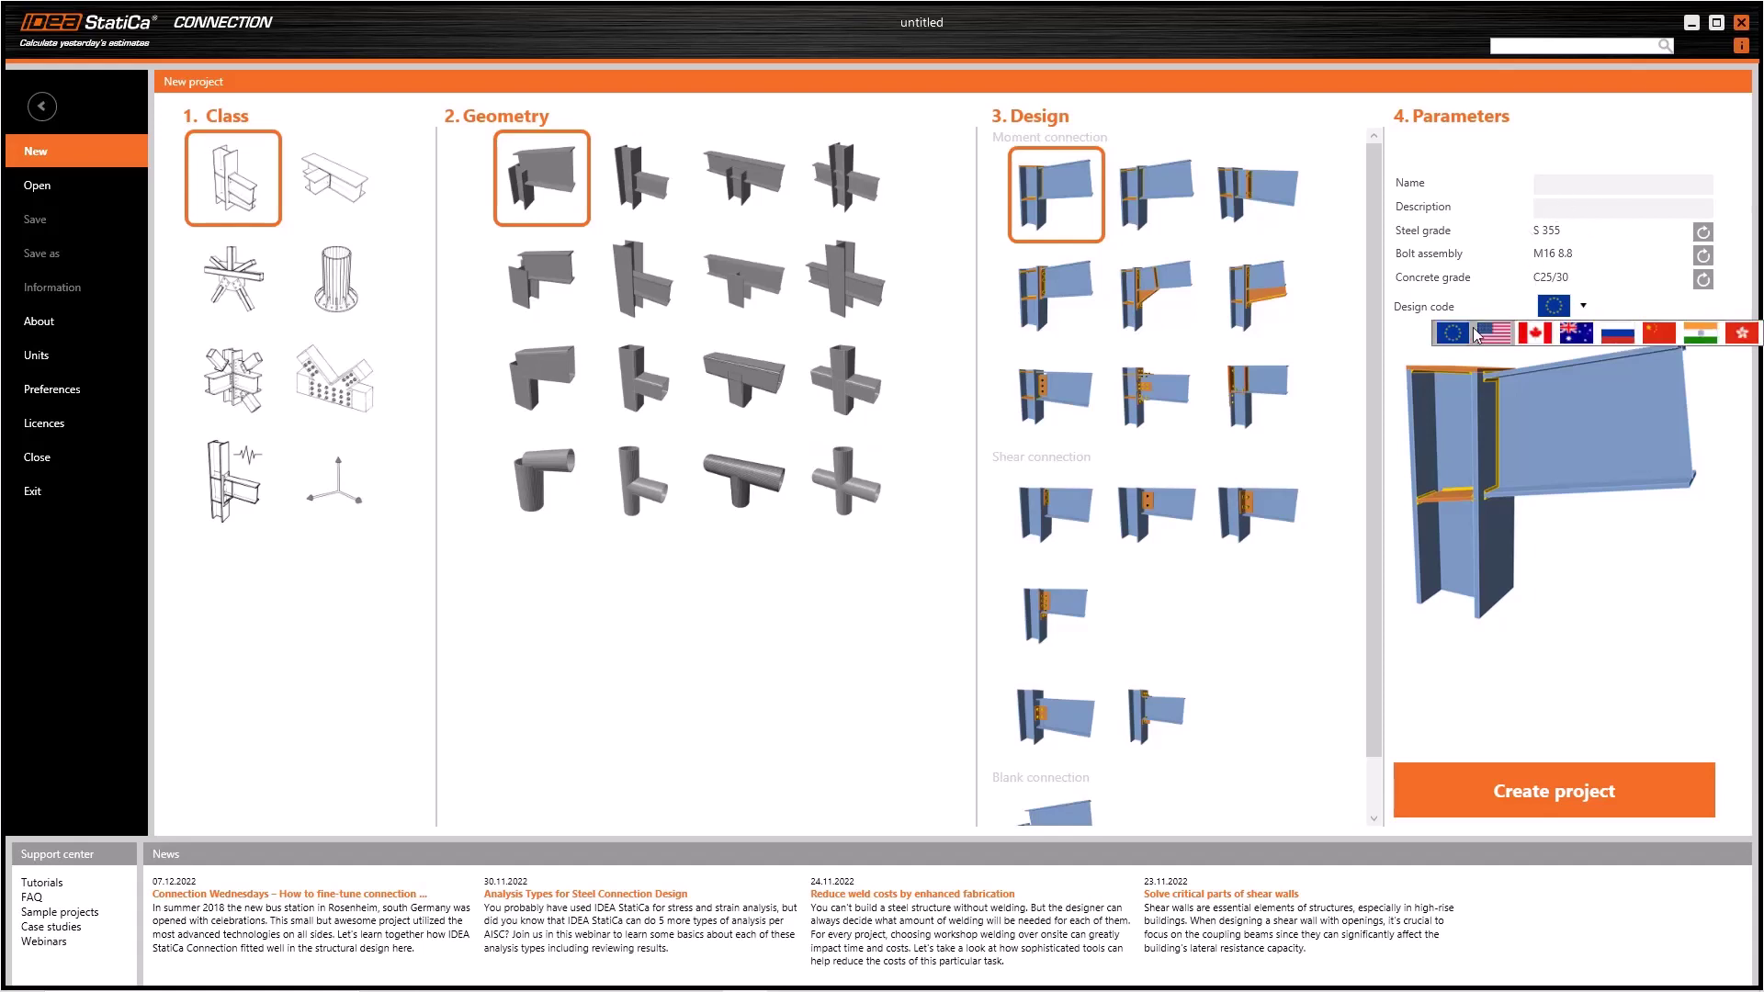
left_click(1621, 562)
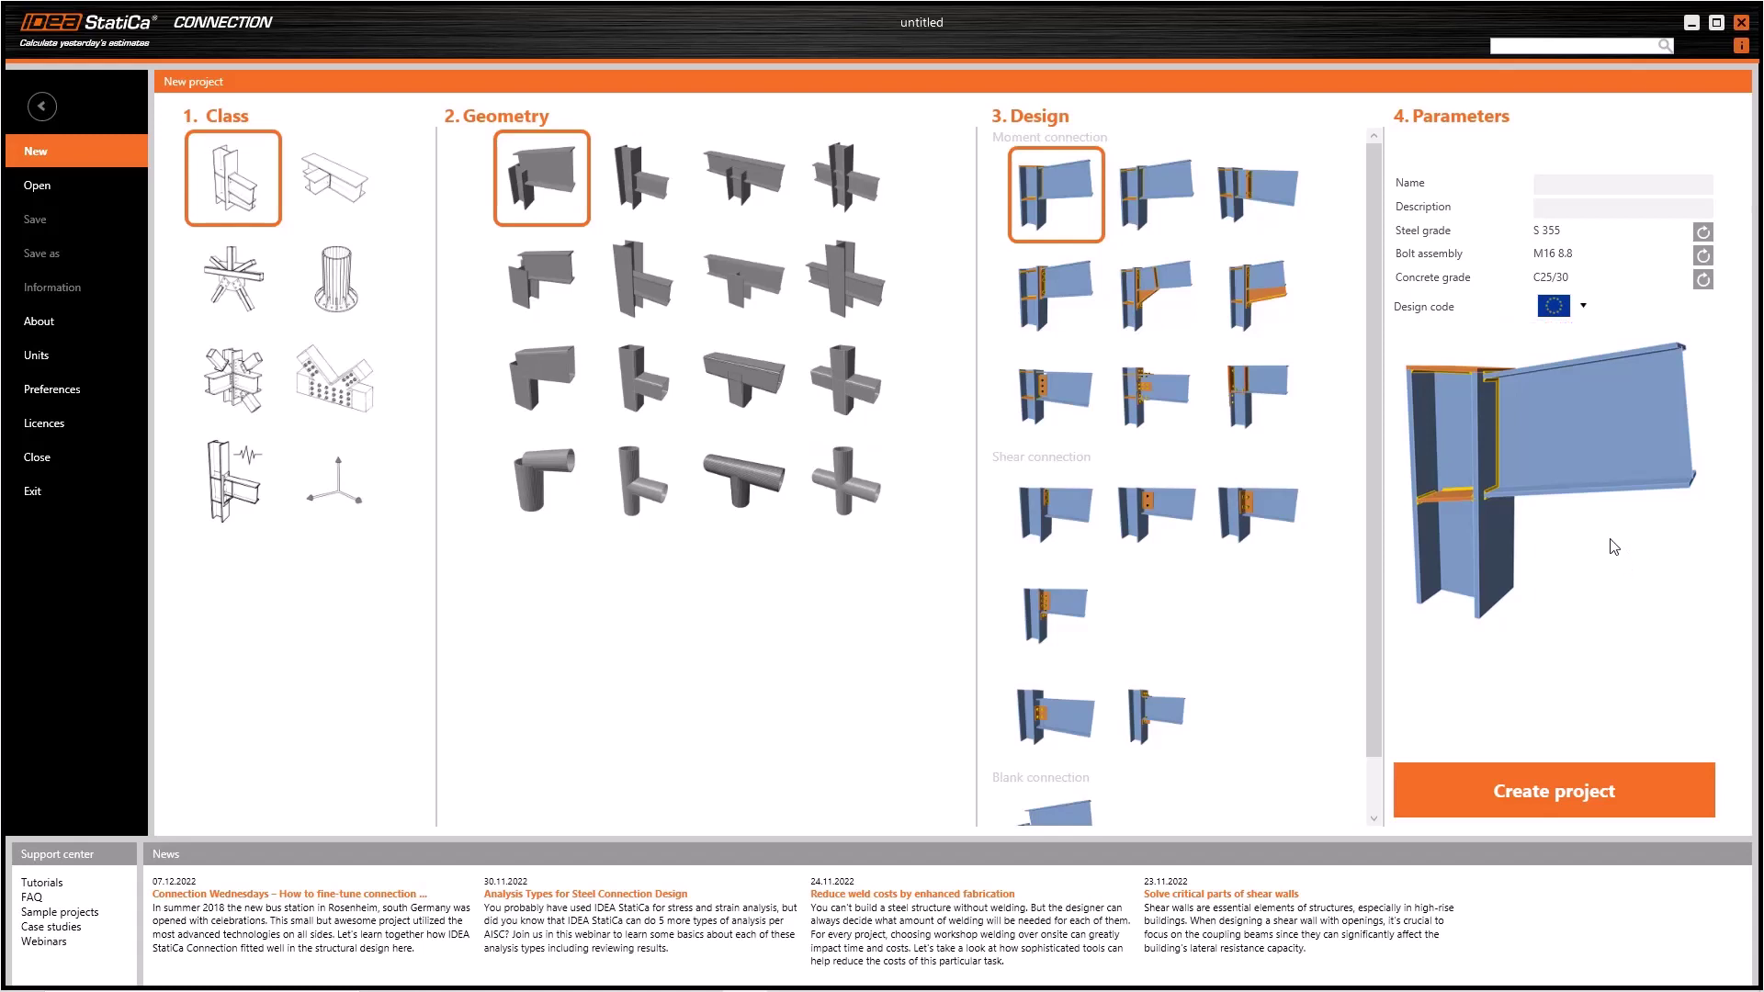
left_click(1584, 309)
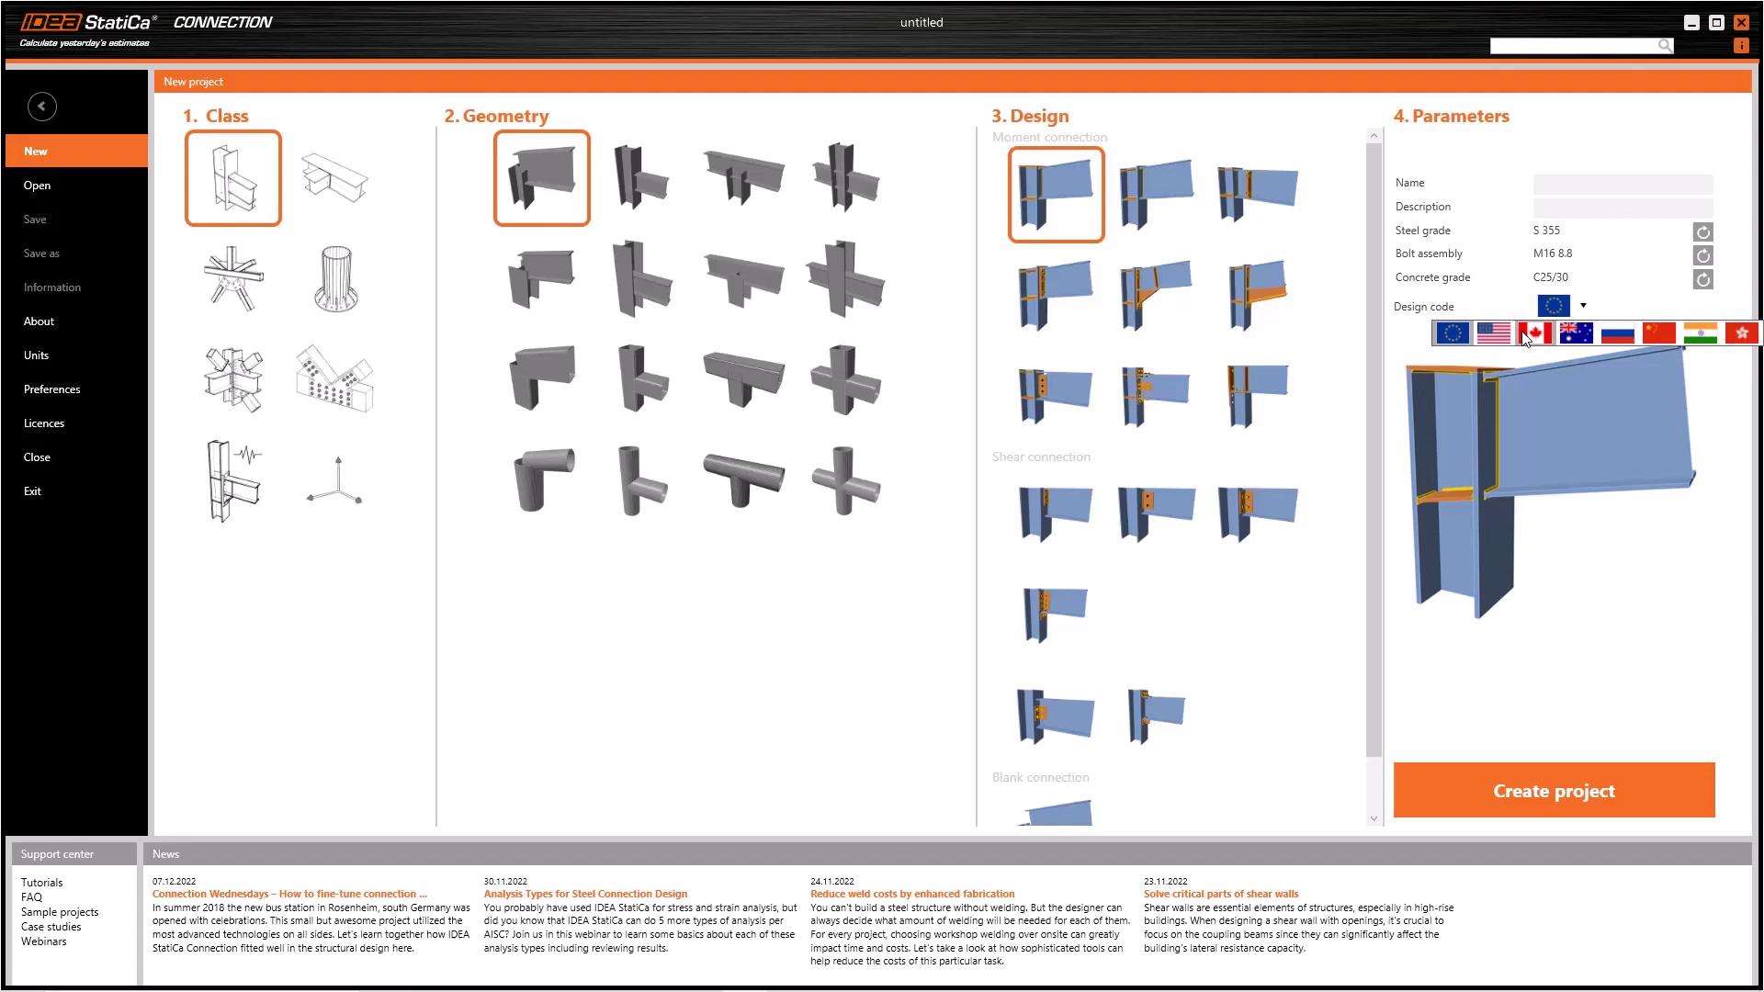
left_click(1474, 696)
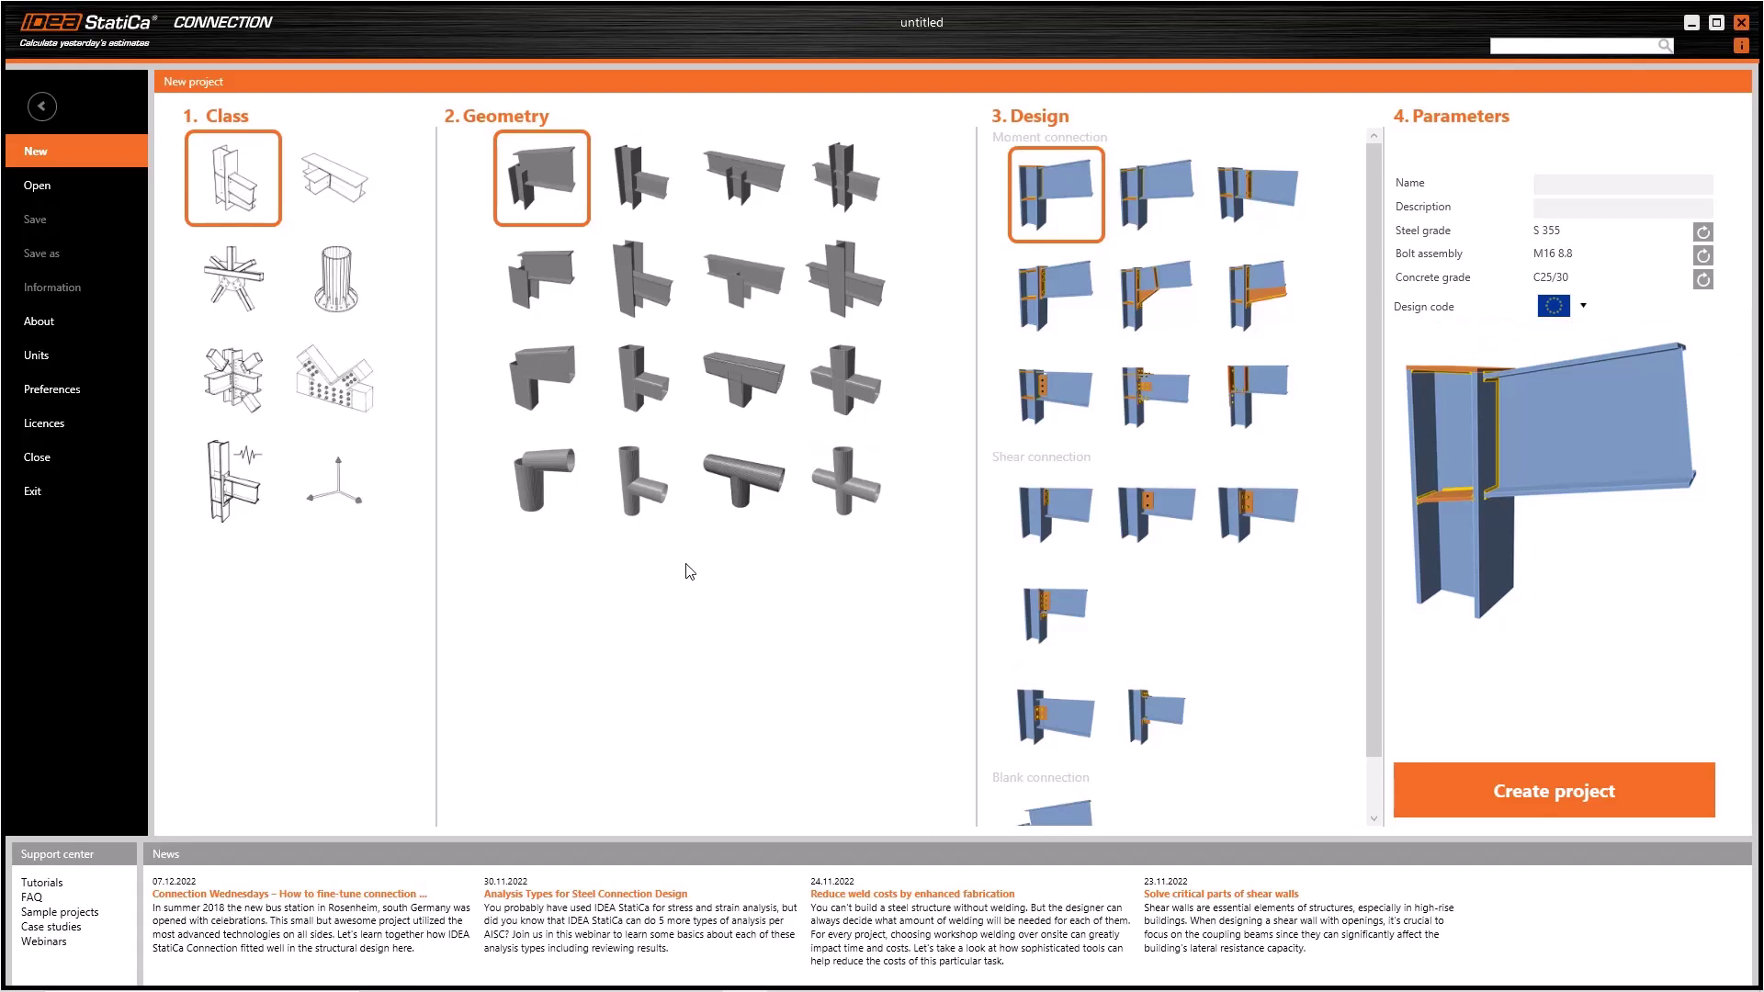
Create blank project CON1 from the blank axis class template.
left_click(335, 482)
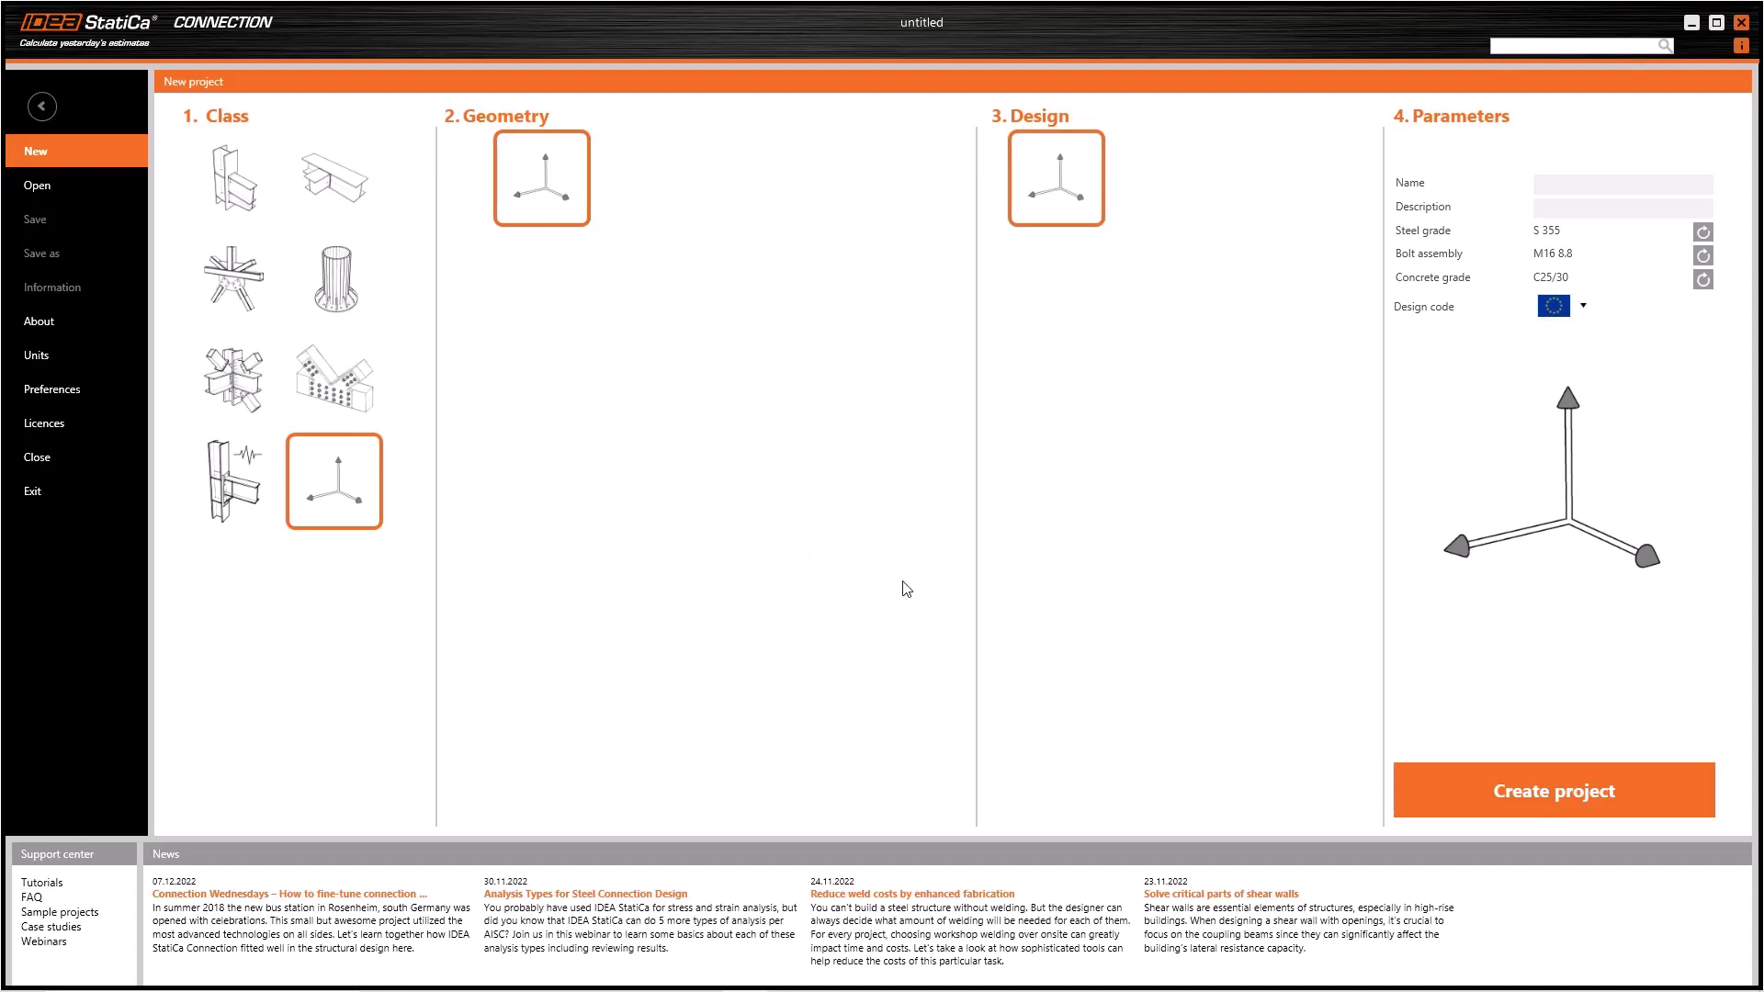
left_click(1593, 792)
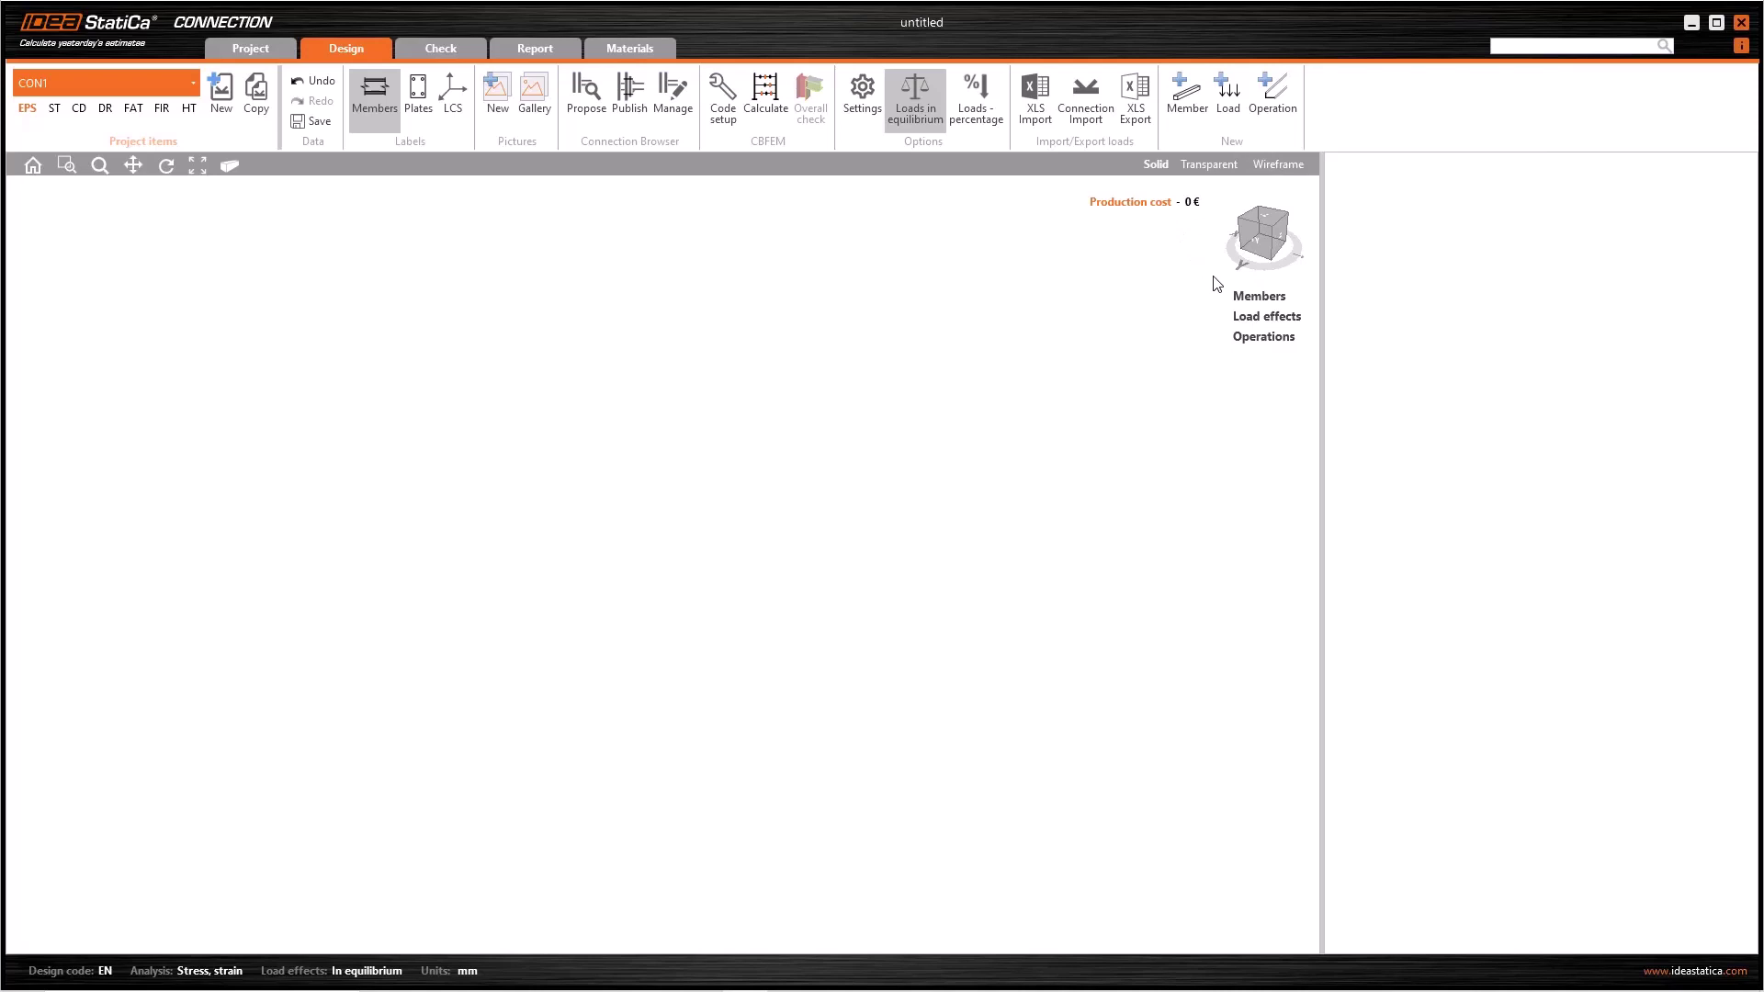
Start a new member, survey the welded, cold-formed and timber sections, then pick rolled I-section IPE240.
mouse_move(1270, 297)
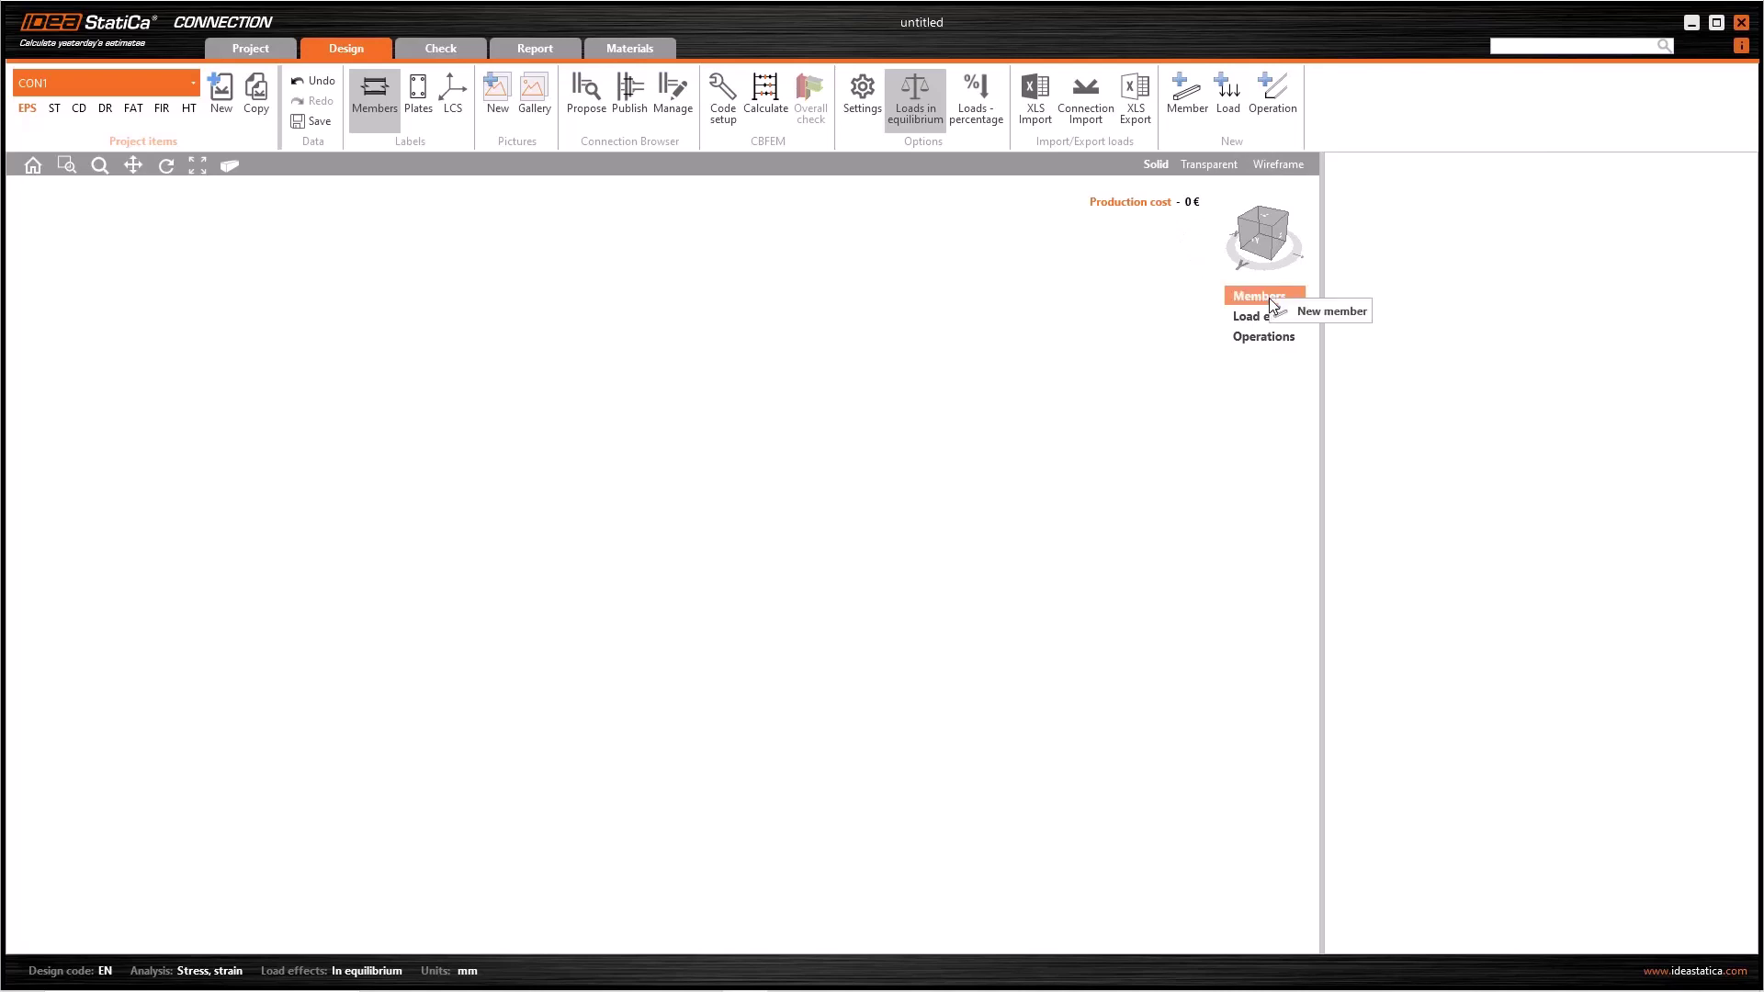
left_click(1344, 317)
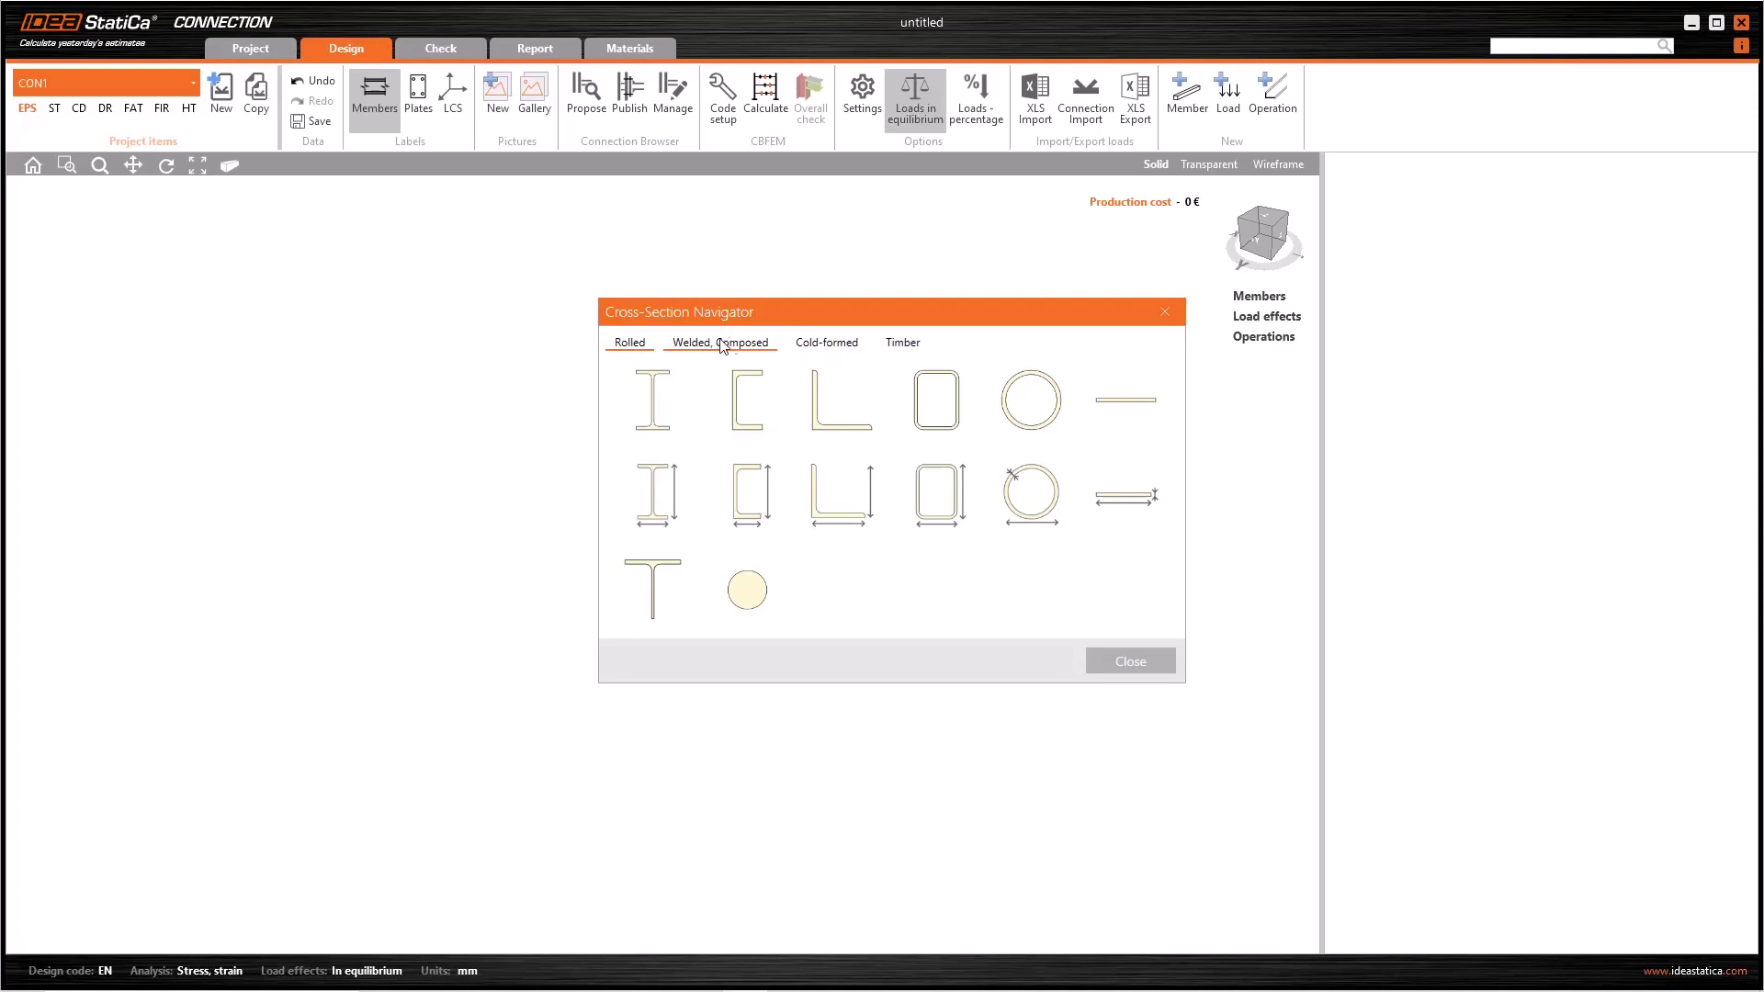
left_click(722, 345)
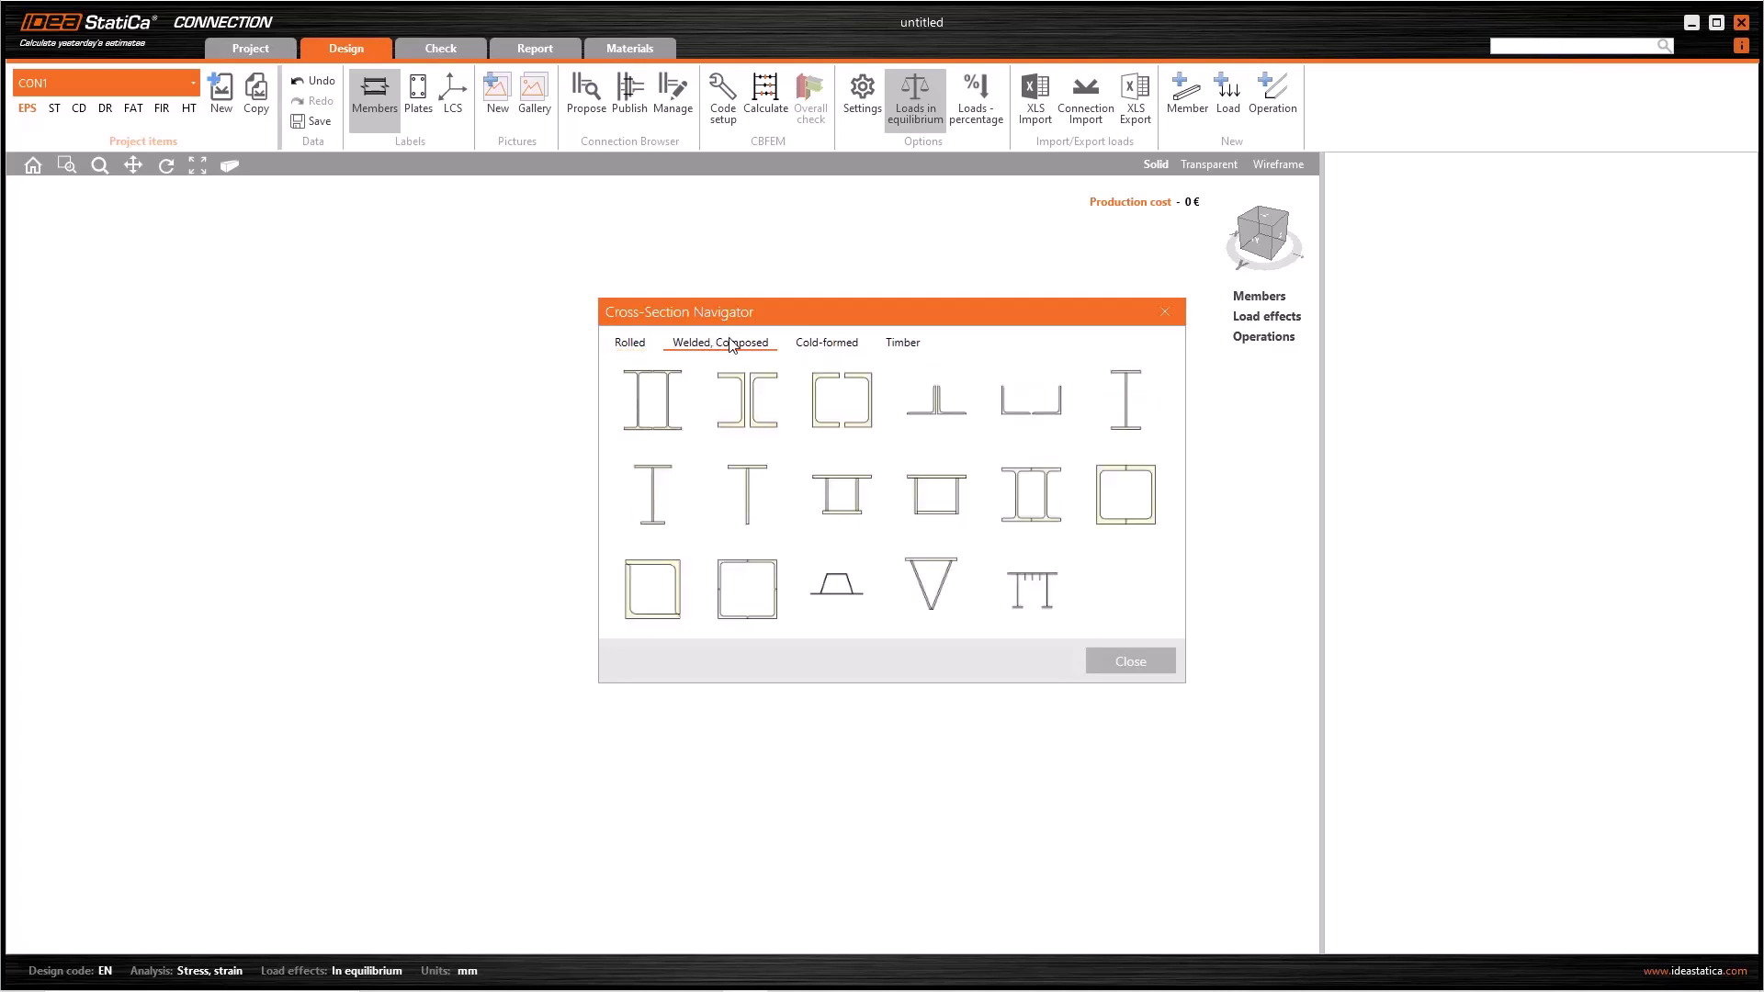
left_click(822, 345)
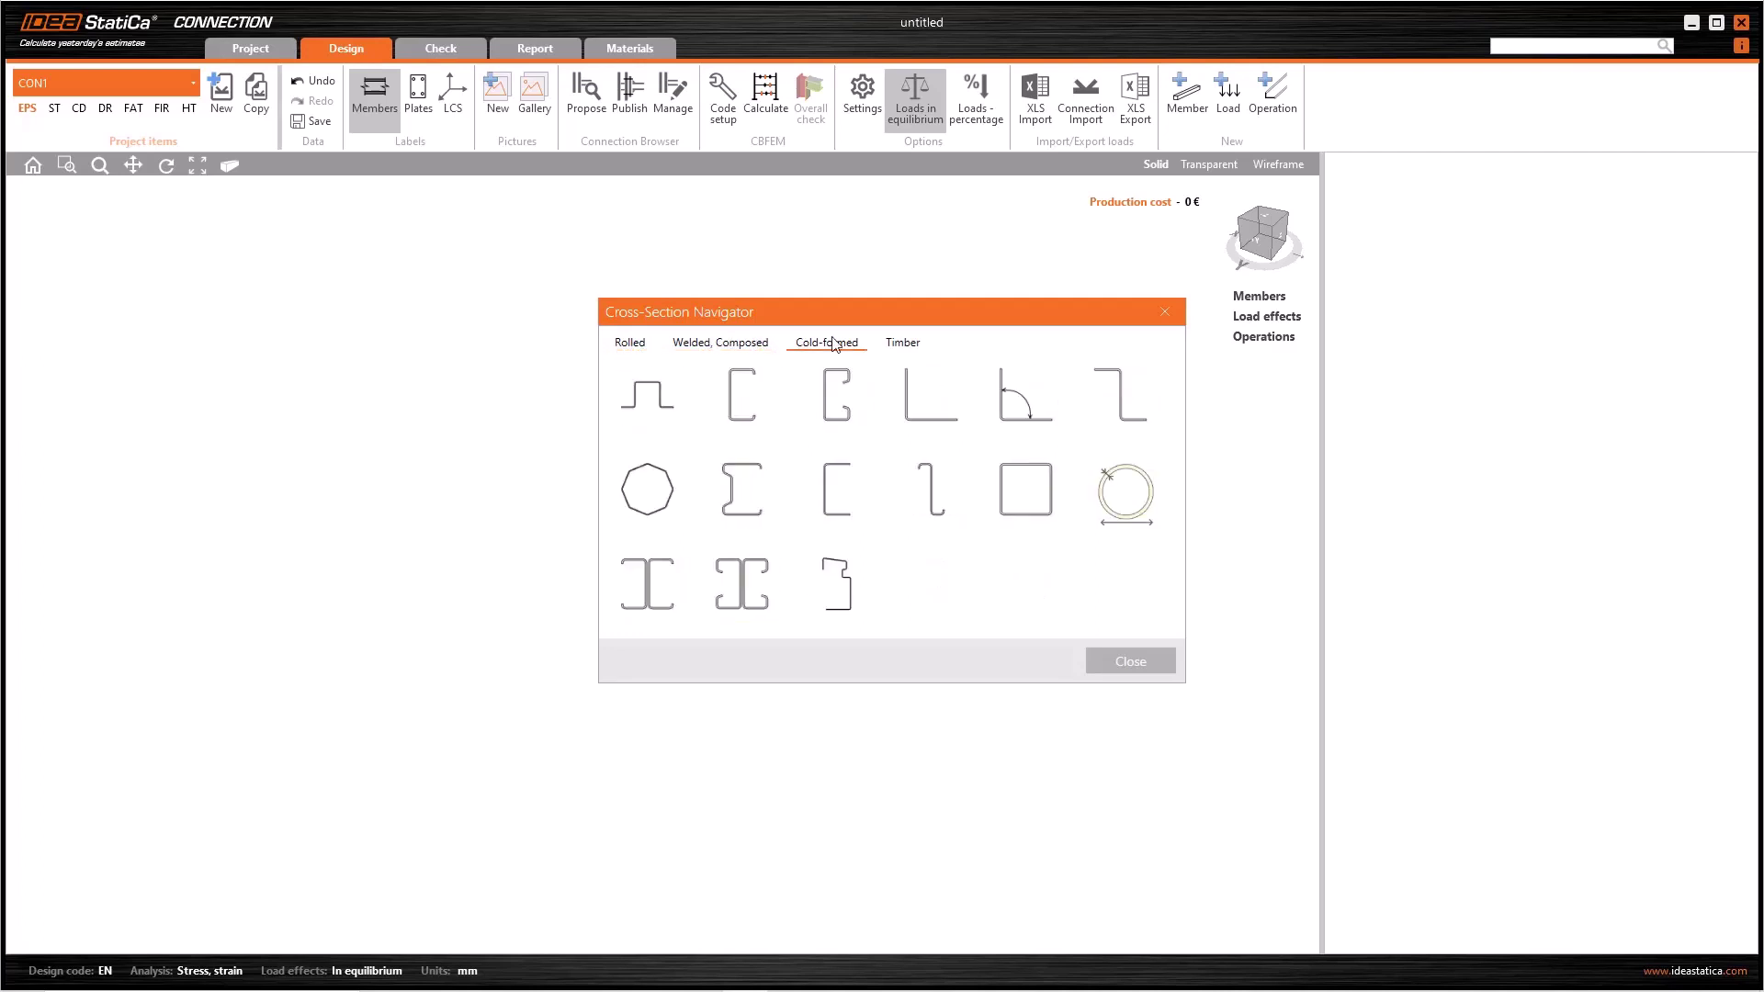
left_click(907, 346)
left_click(640, 346)
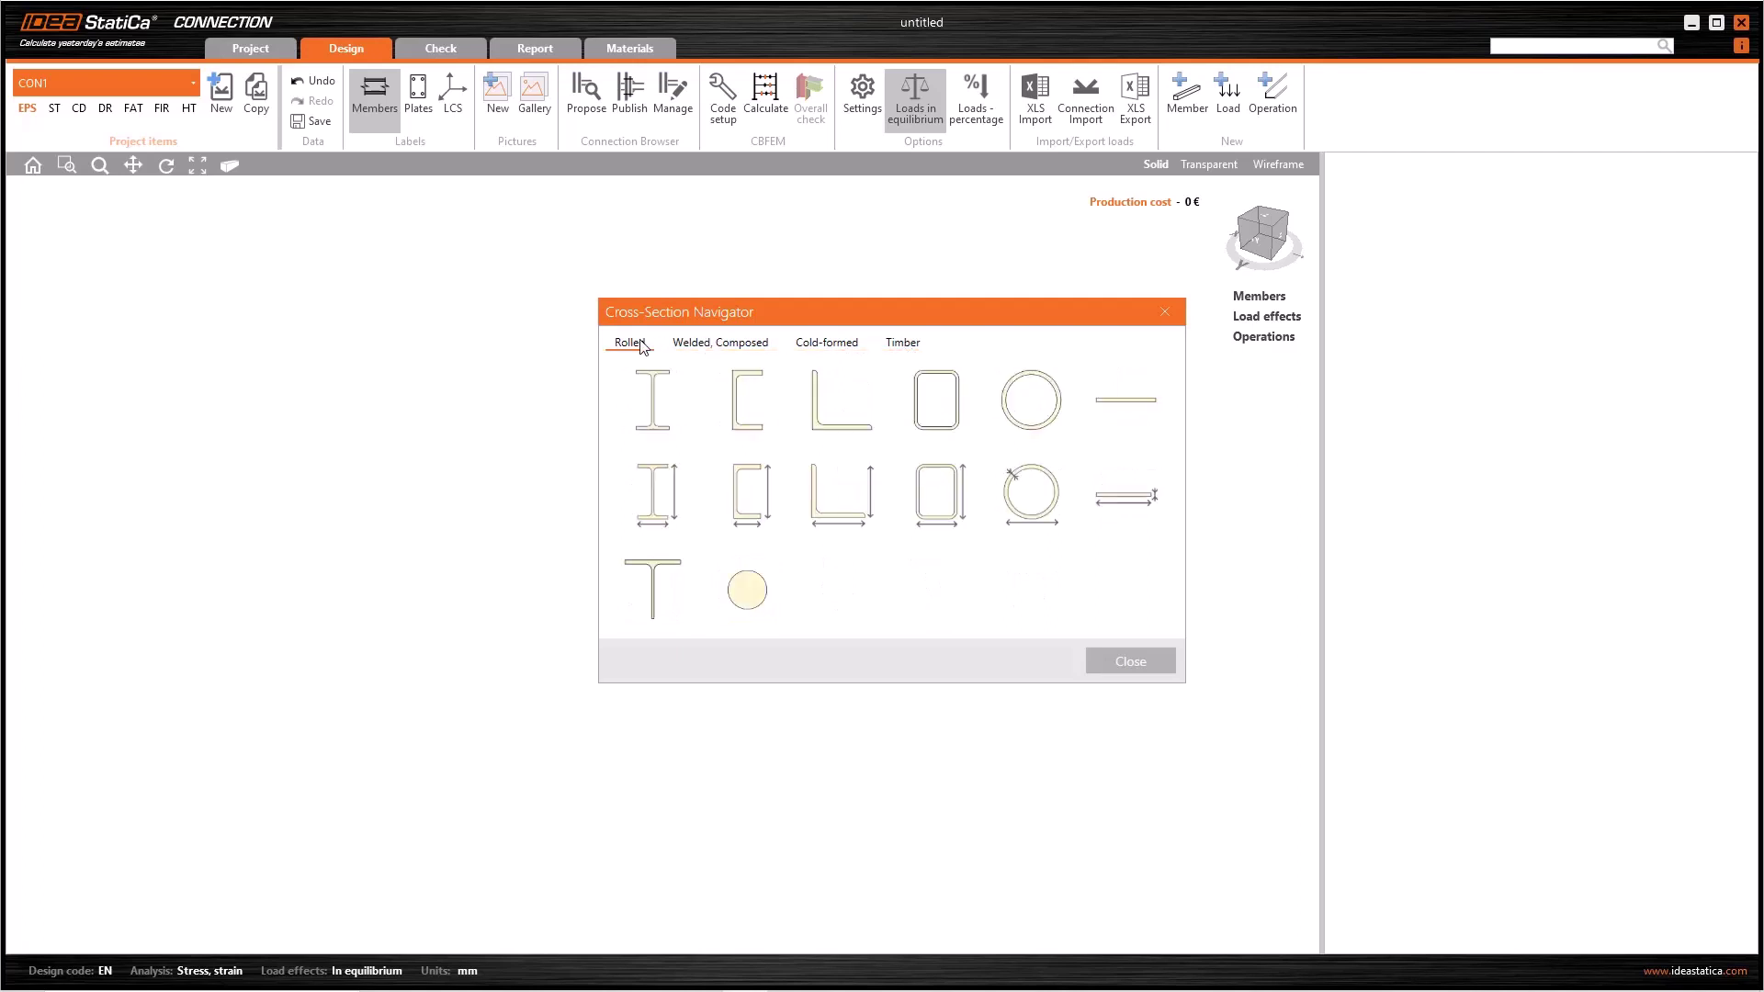
left_click(661, 401)
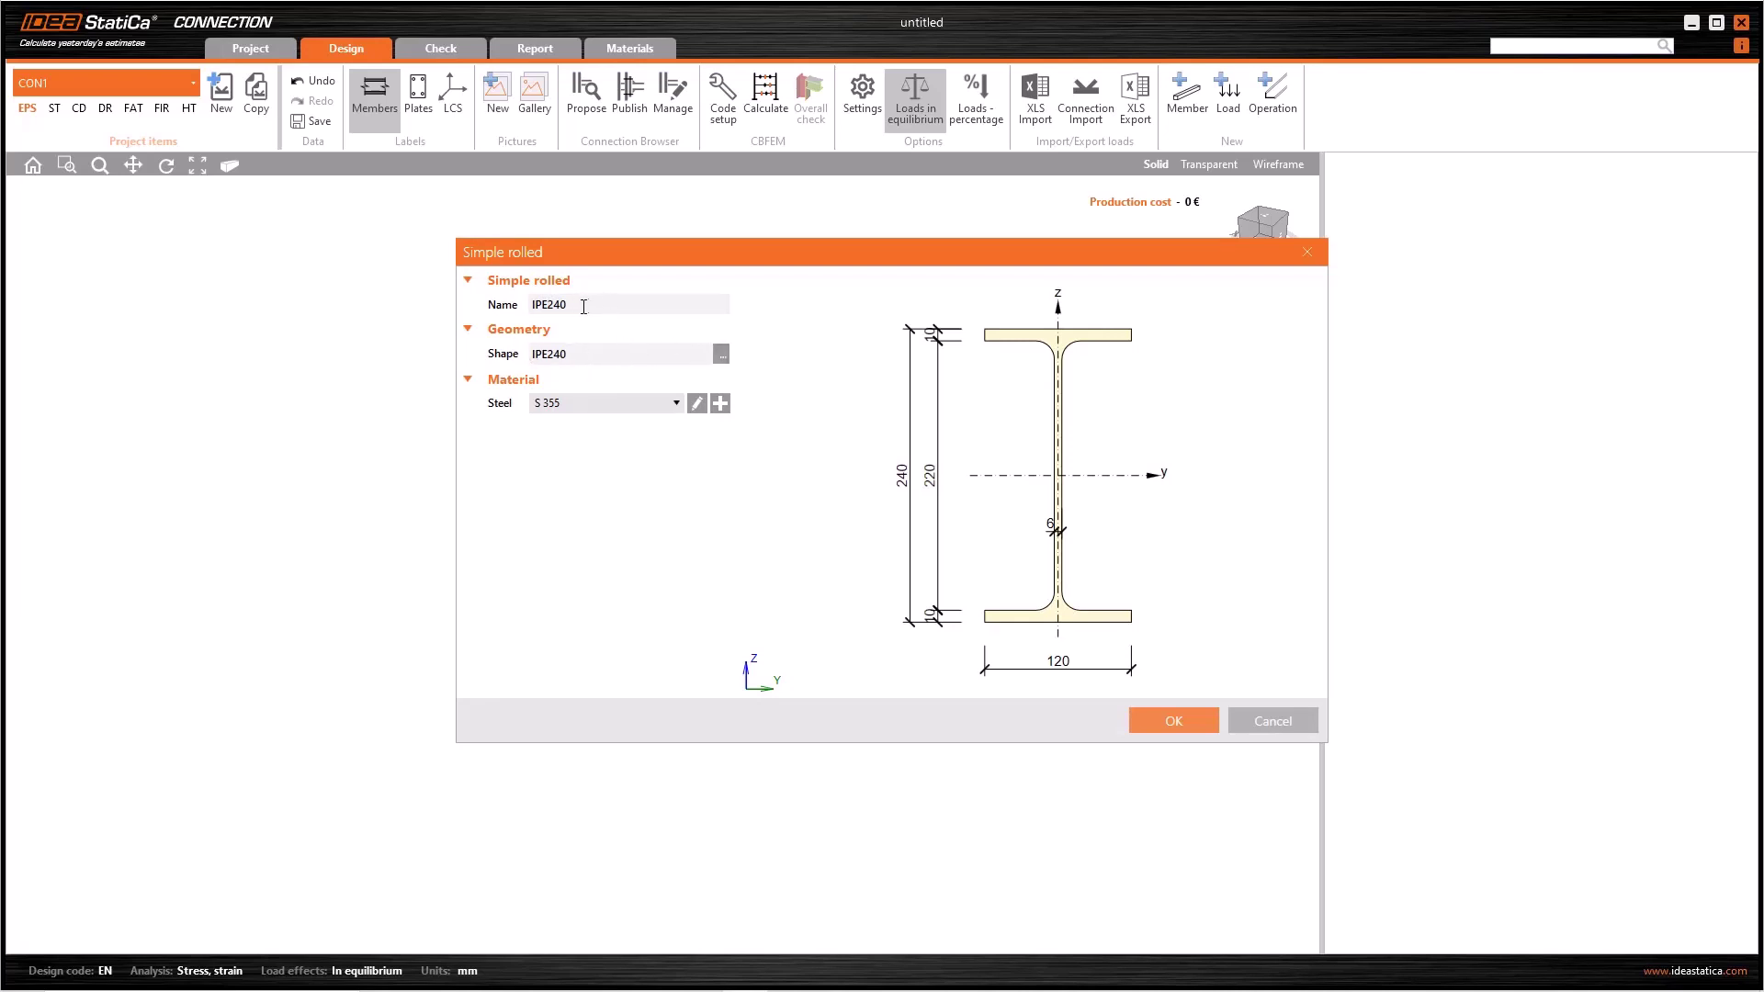
Leave the IPE240 settings unchanged, glance at the parametric Rolled I material list, and return to rolled shapes.
left_click(721, 357)
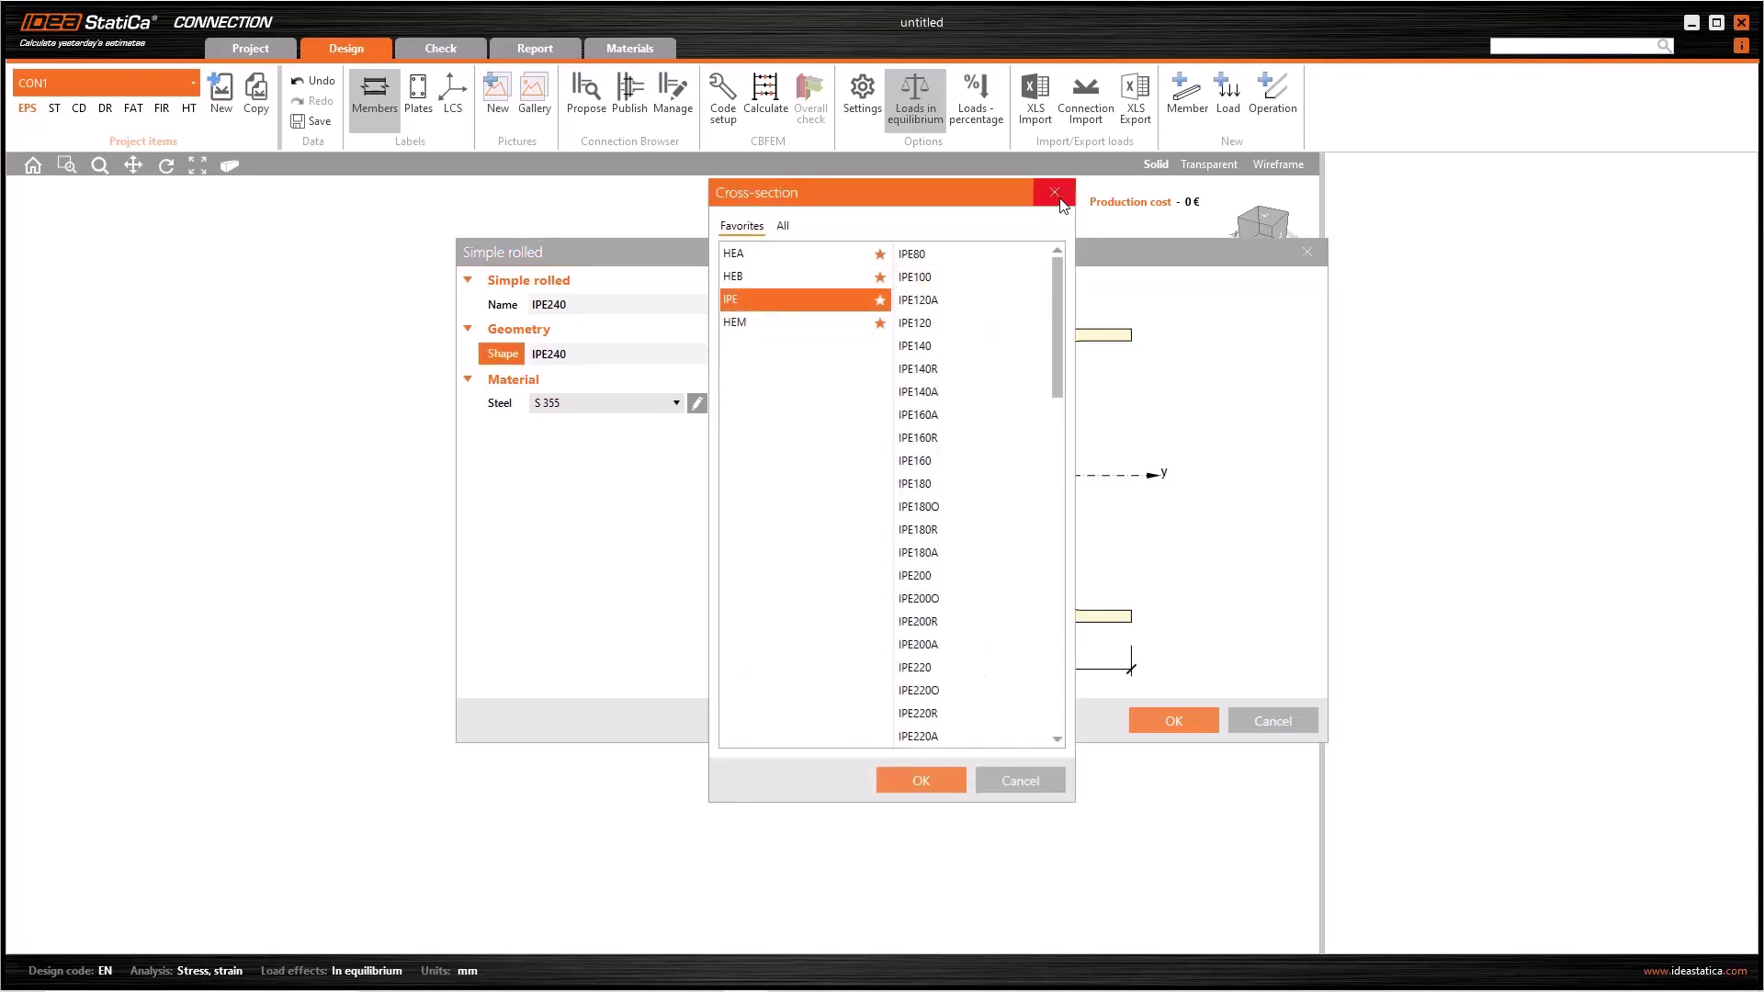
left_click(1055, 193)
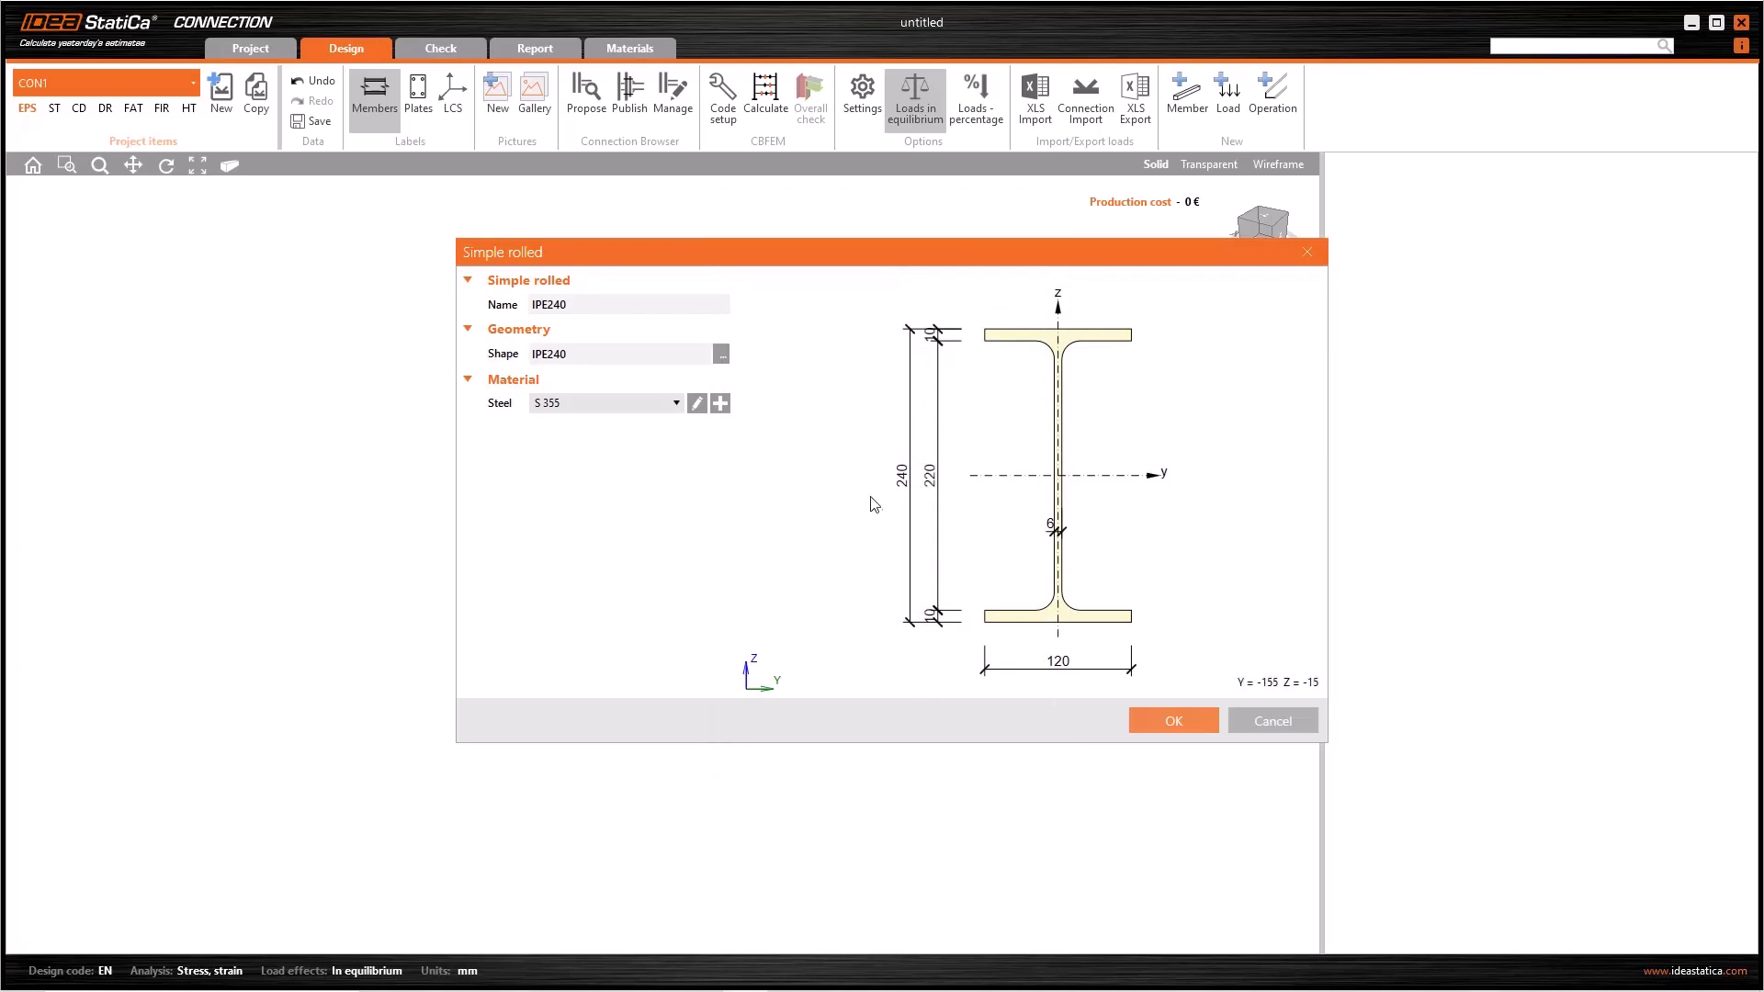
left_click(1273, 720)
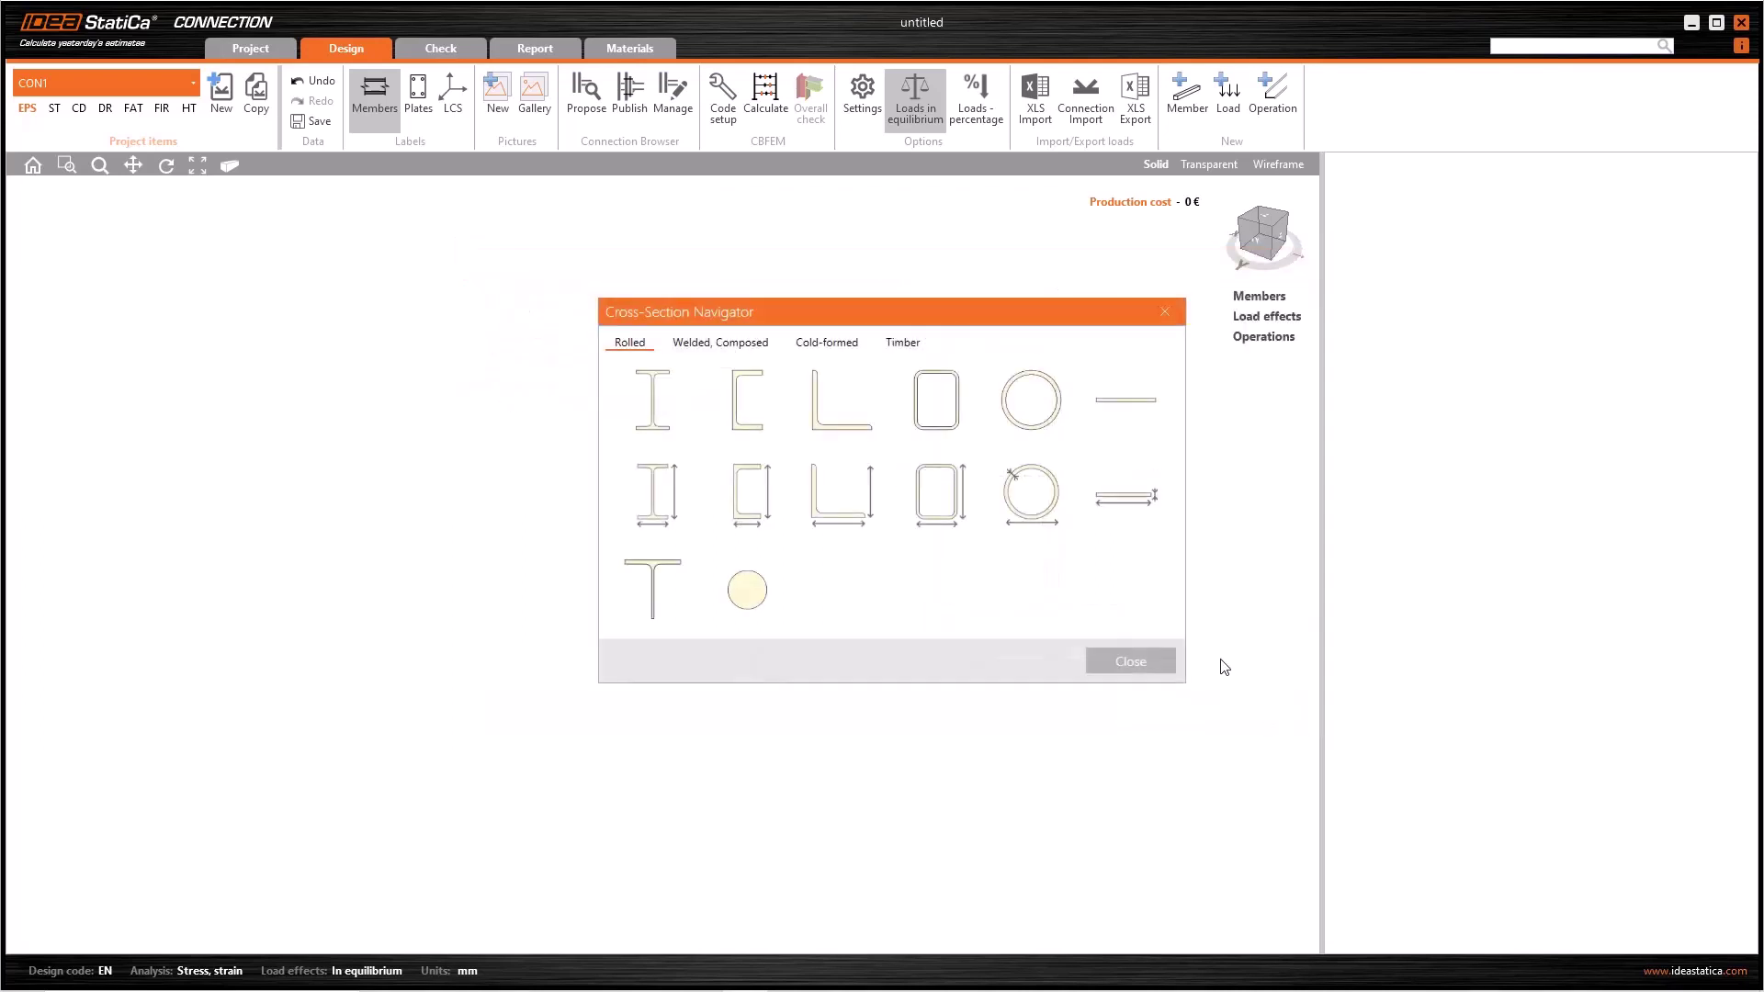
left_click(664, 476)
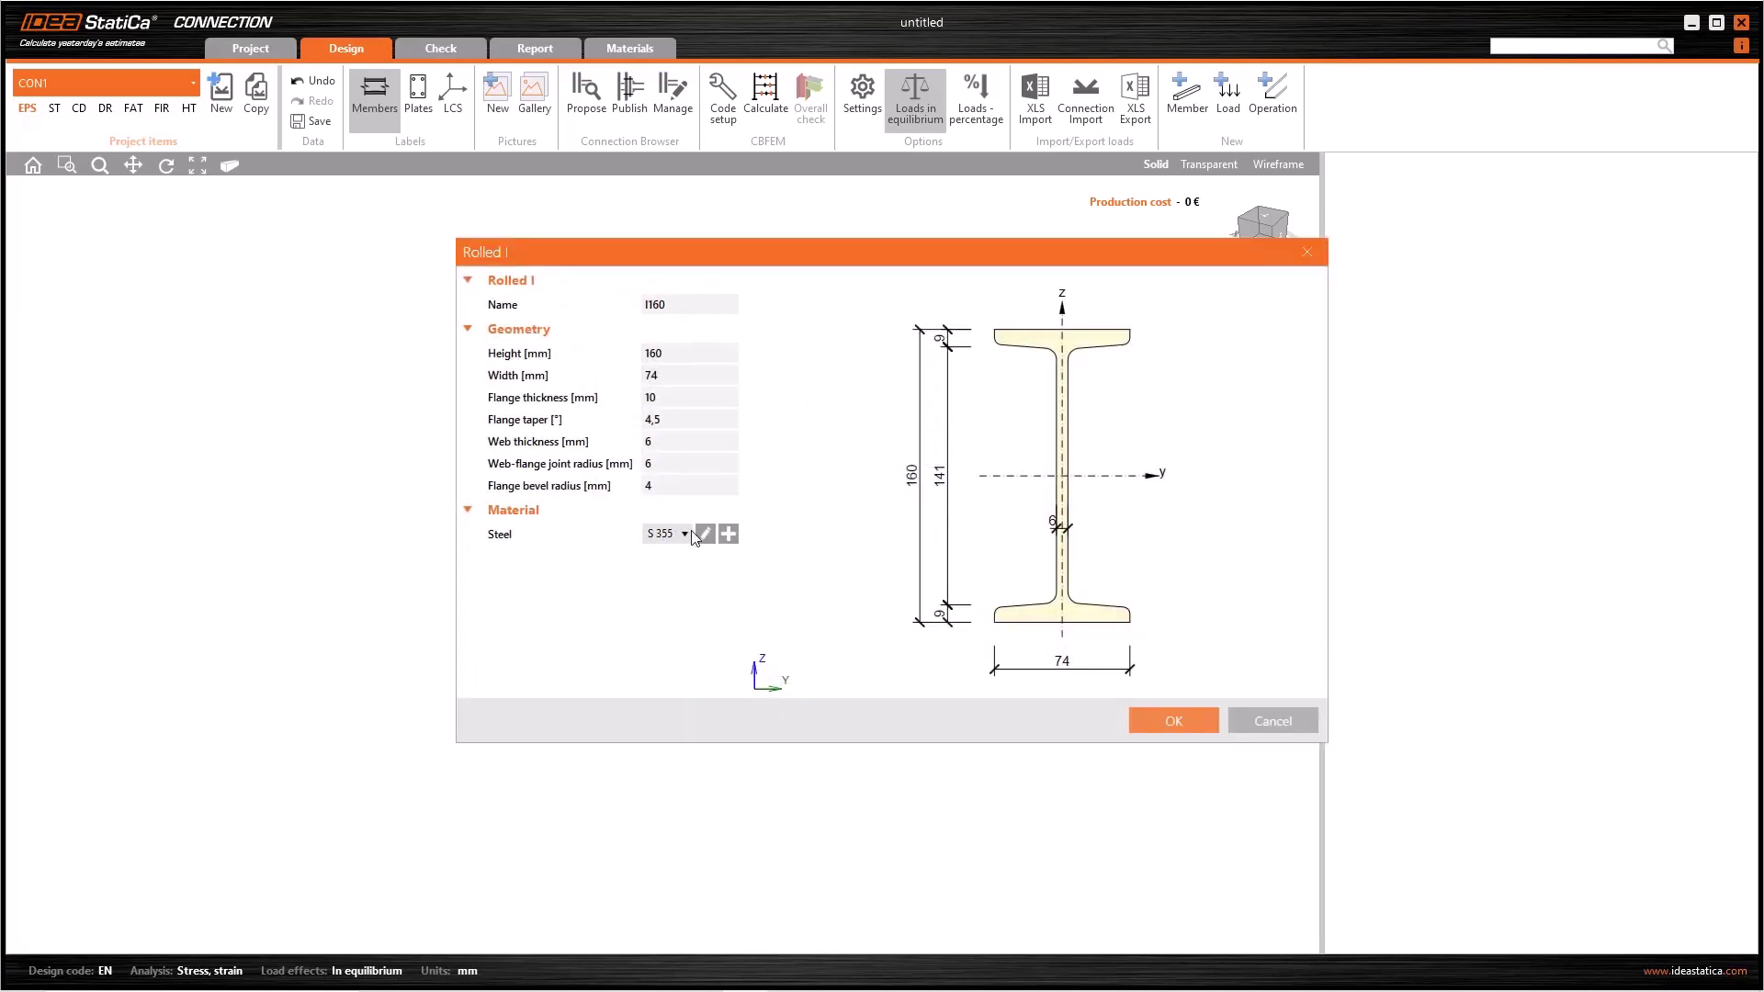
left_click(732, 534)
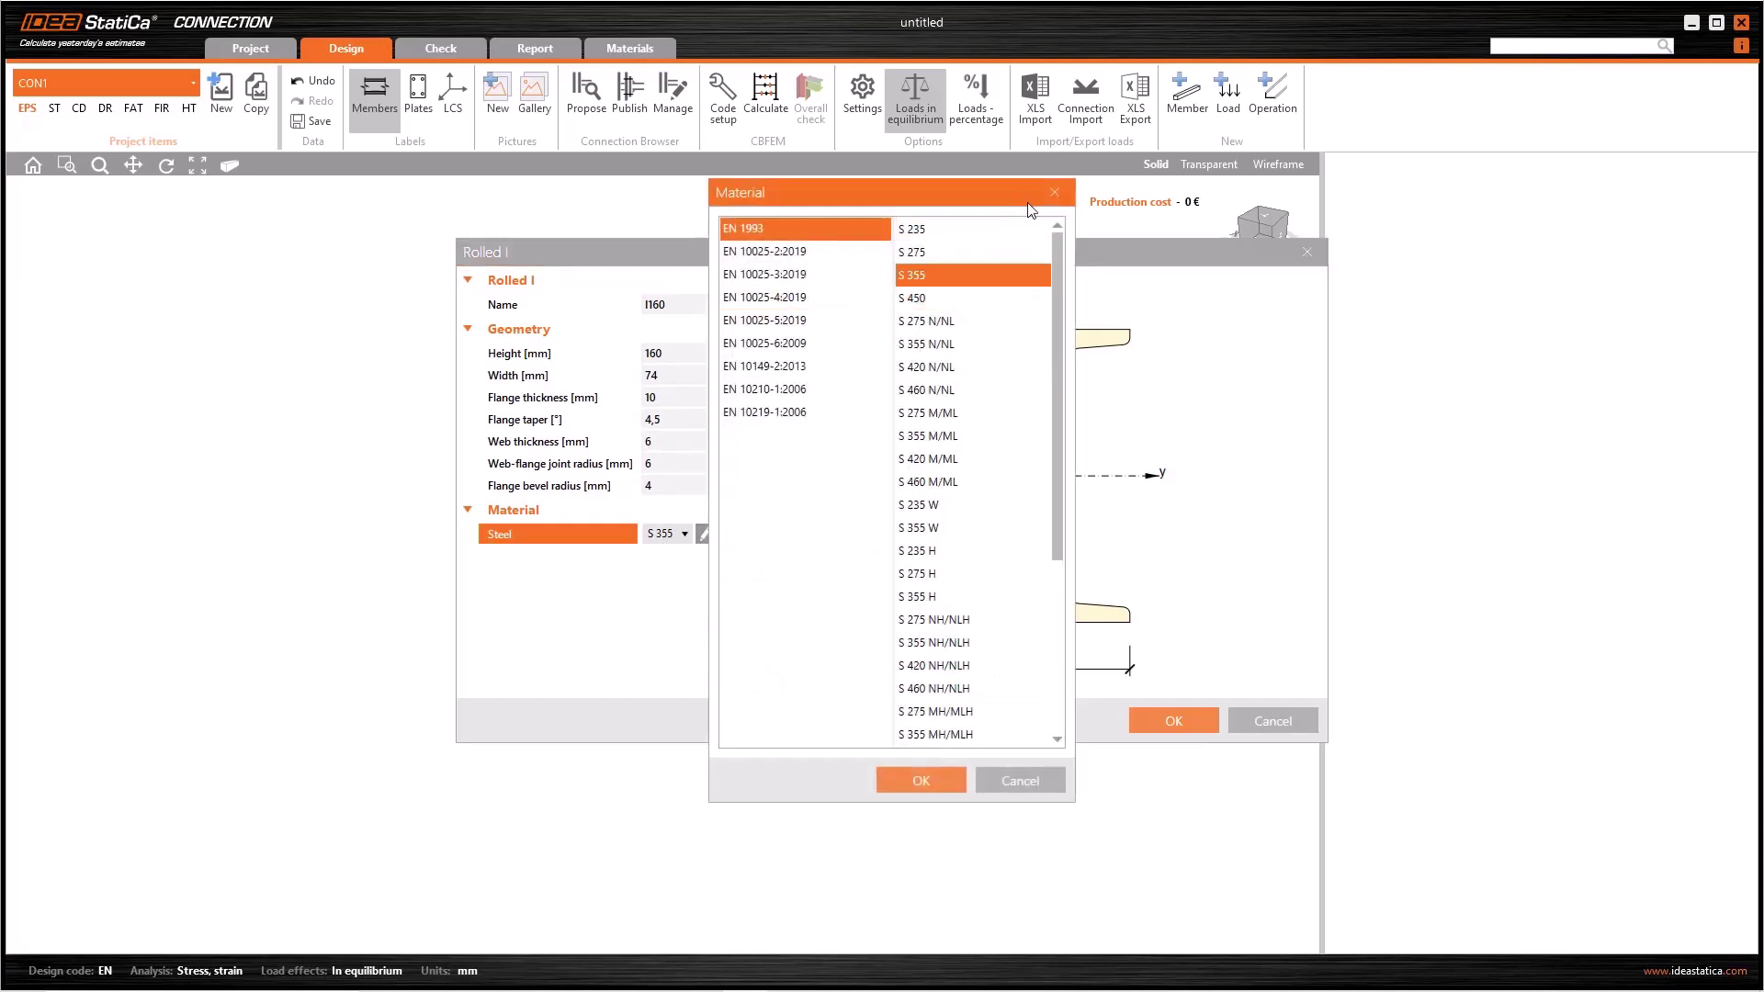
left_click(1060, 193)
Try the 2Uc double-channel section and cancel it, then open the cold-formed CFOmega100x200 section.
left_click(1277, 719)
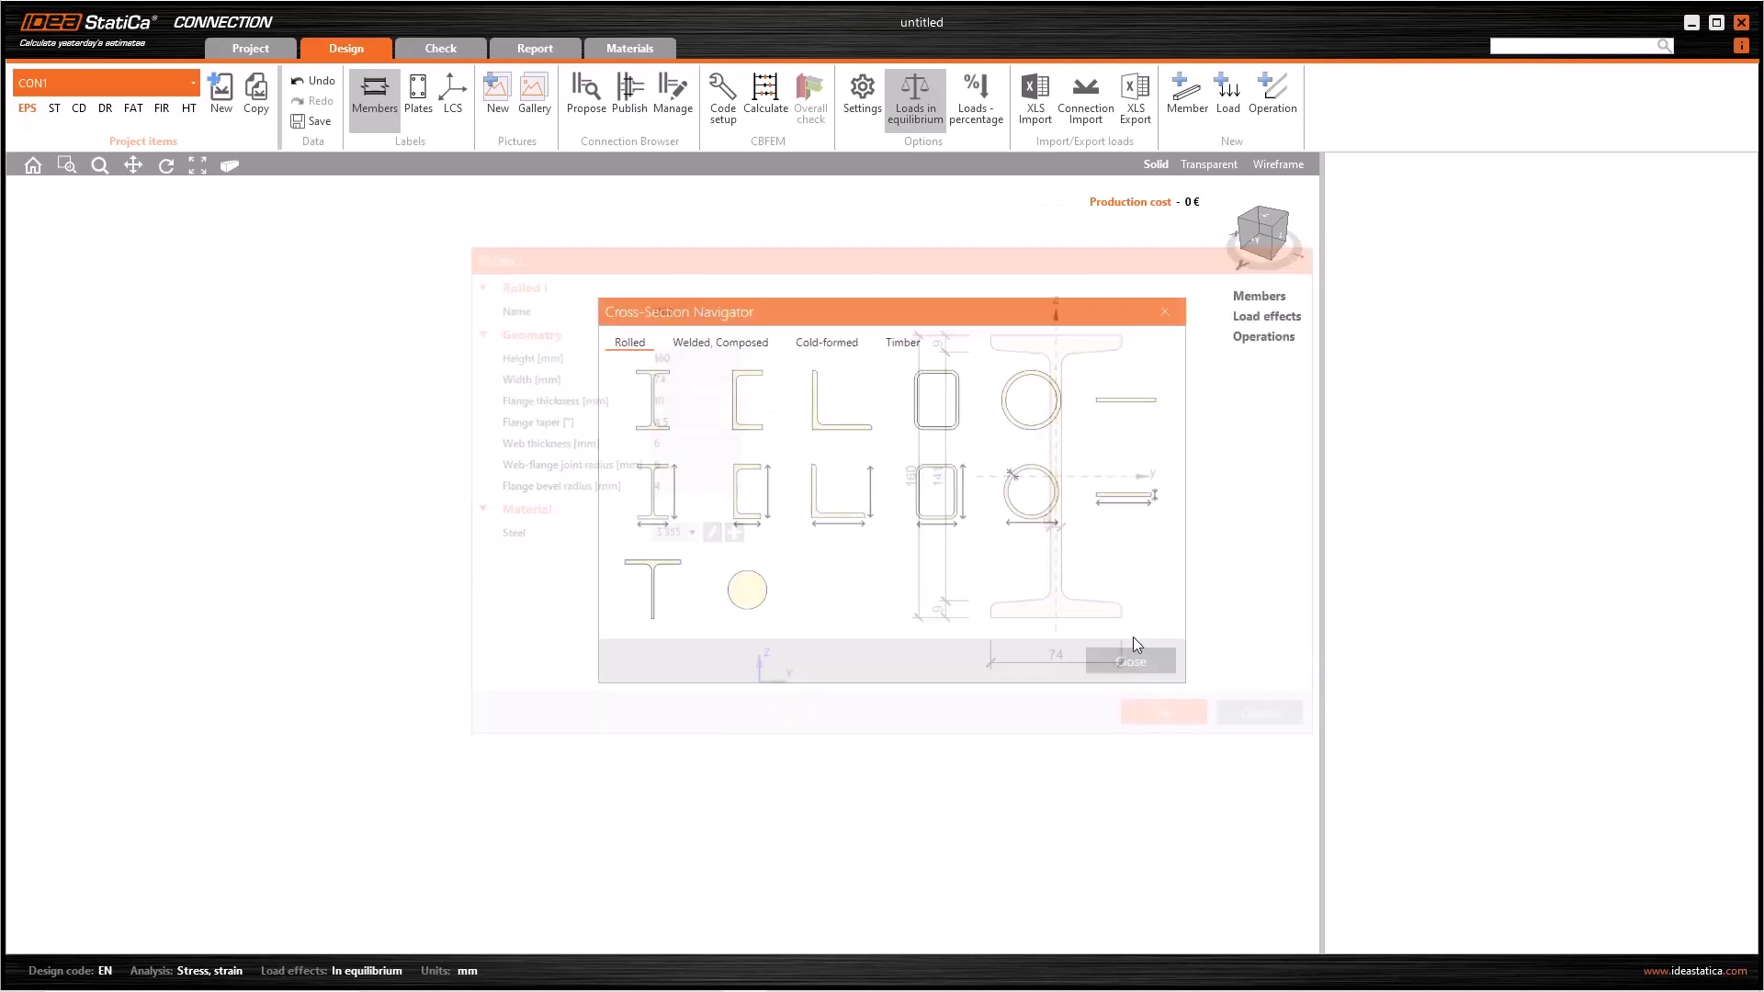
left_click(728, 346)
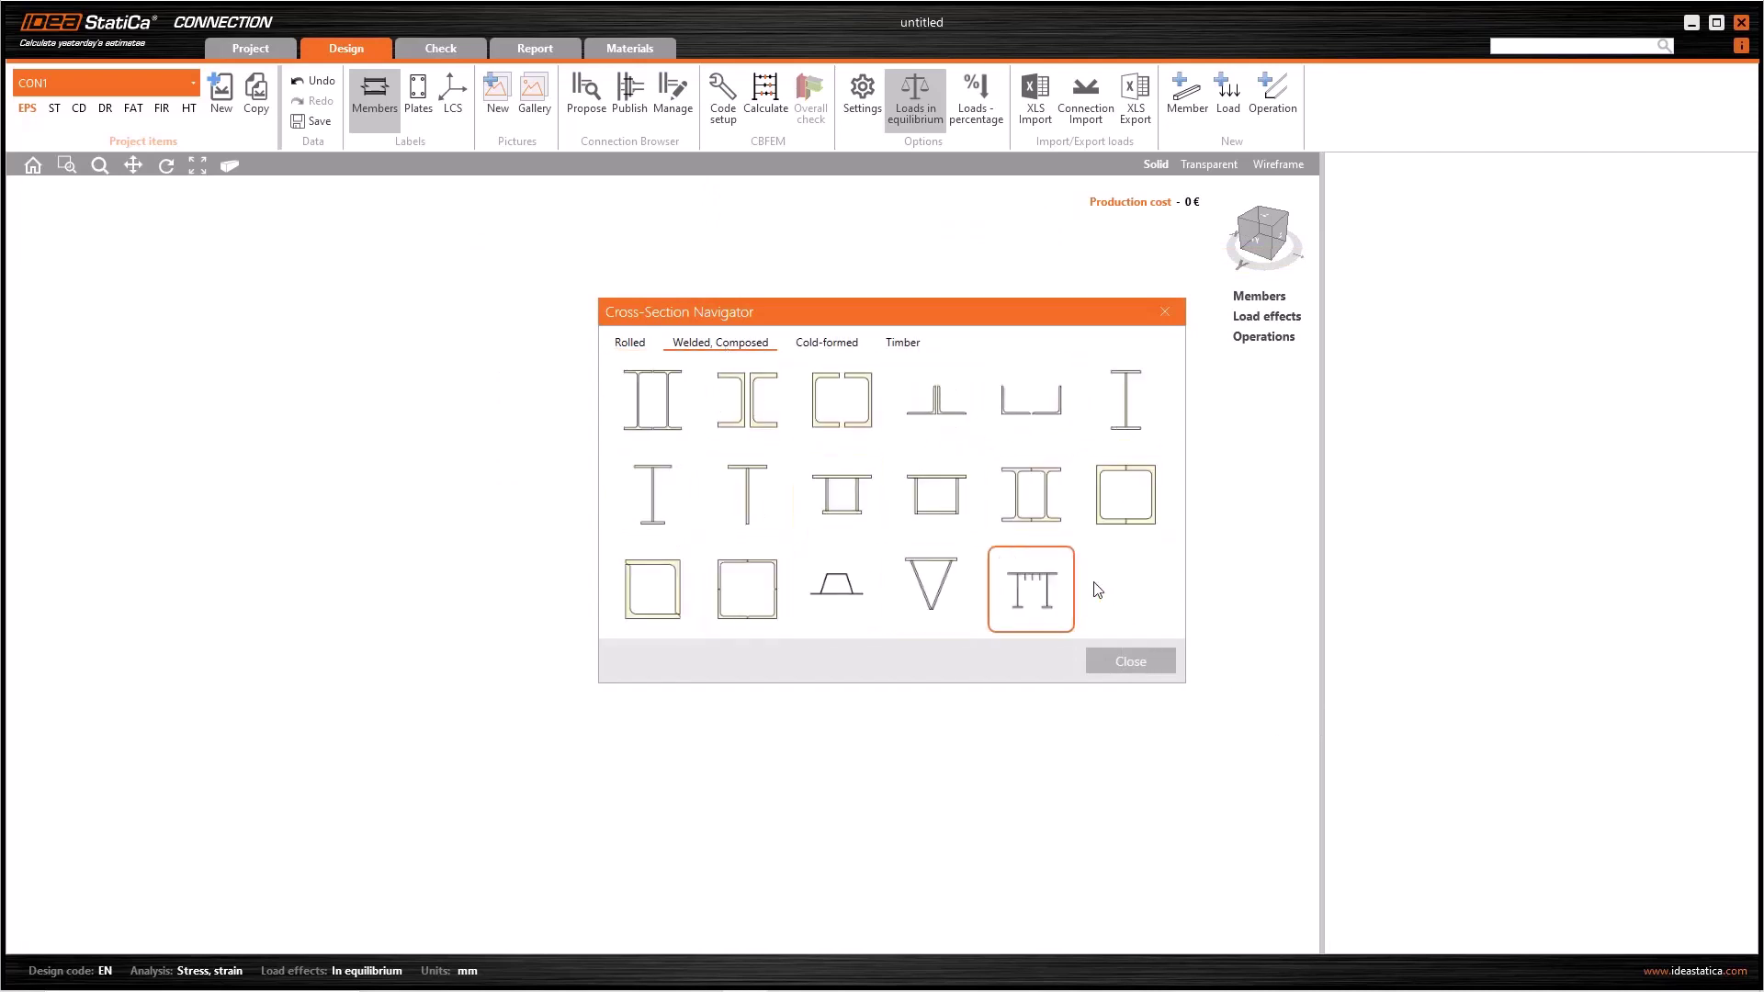
left_click(840, 418)
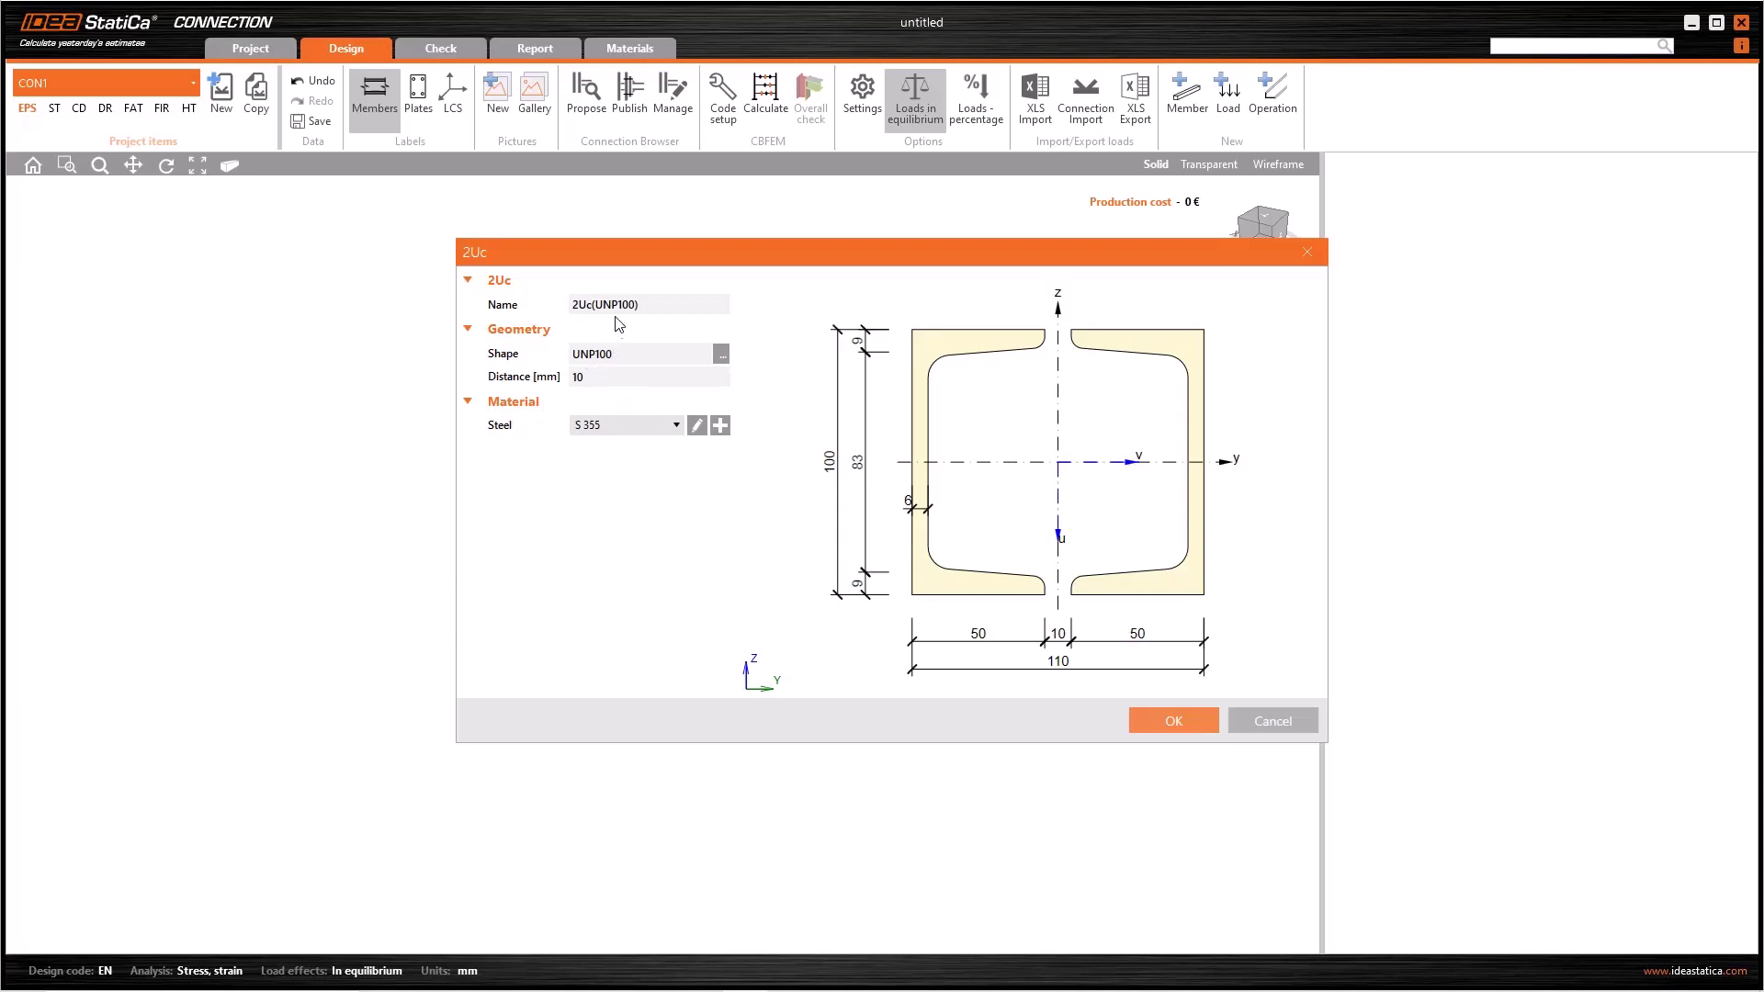
left_click(577, 376)
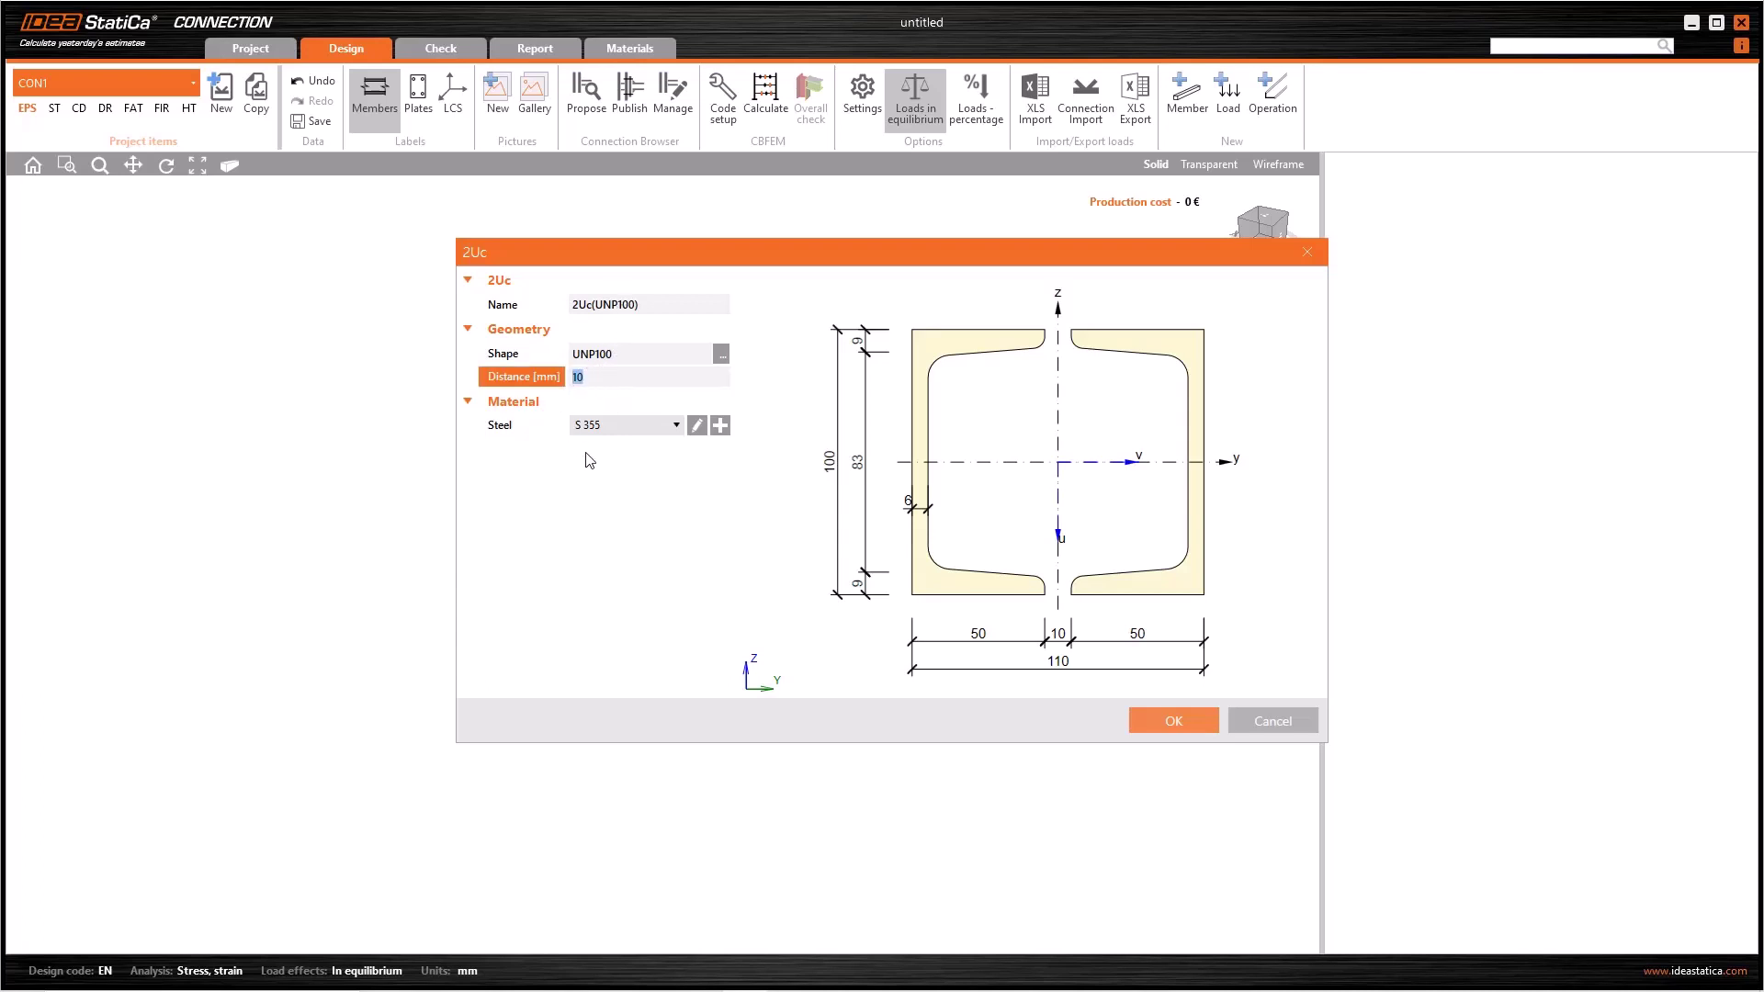
left_click(1250, 716)
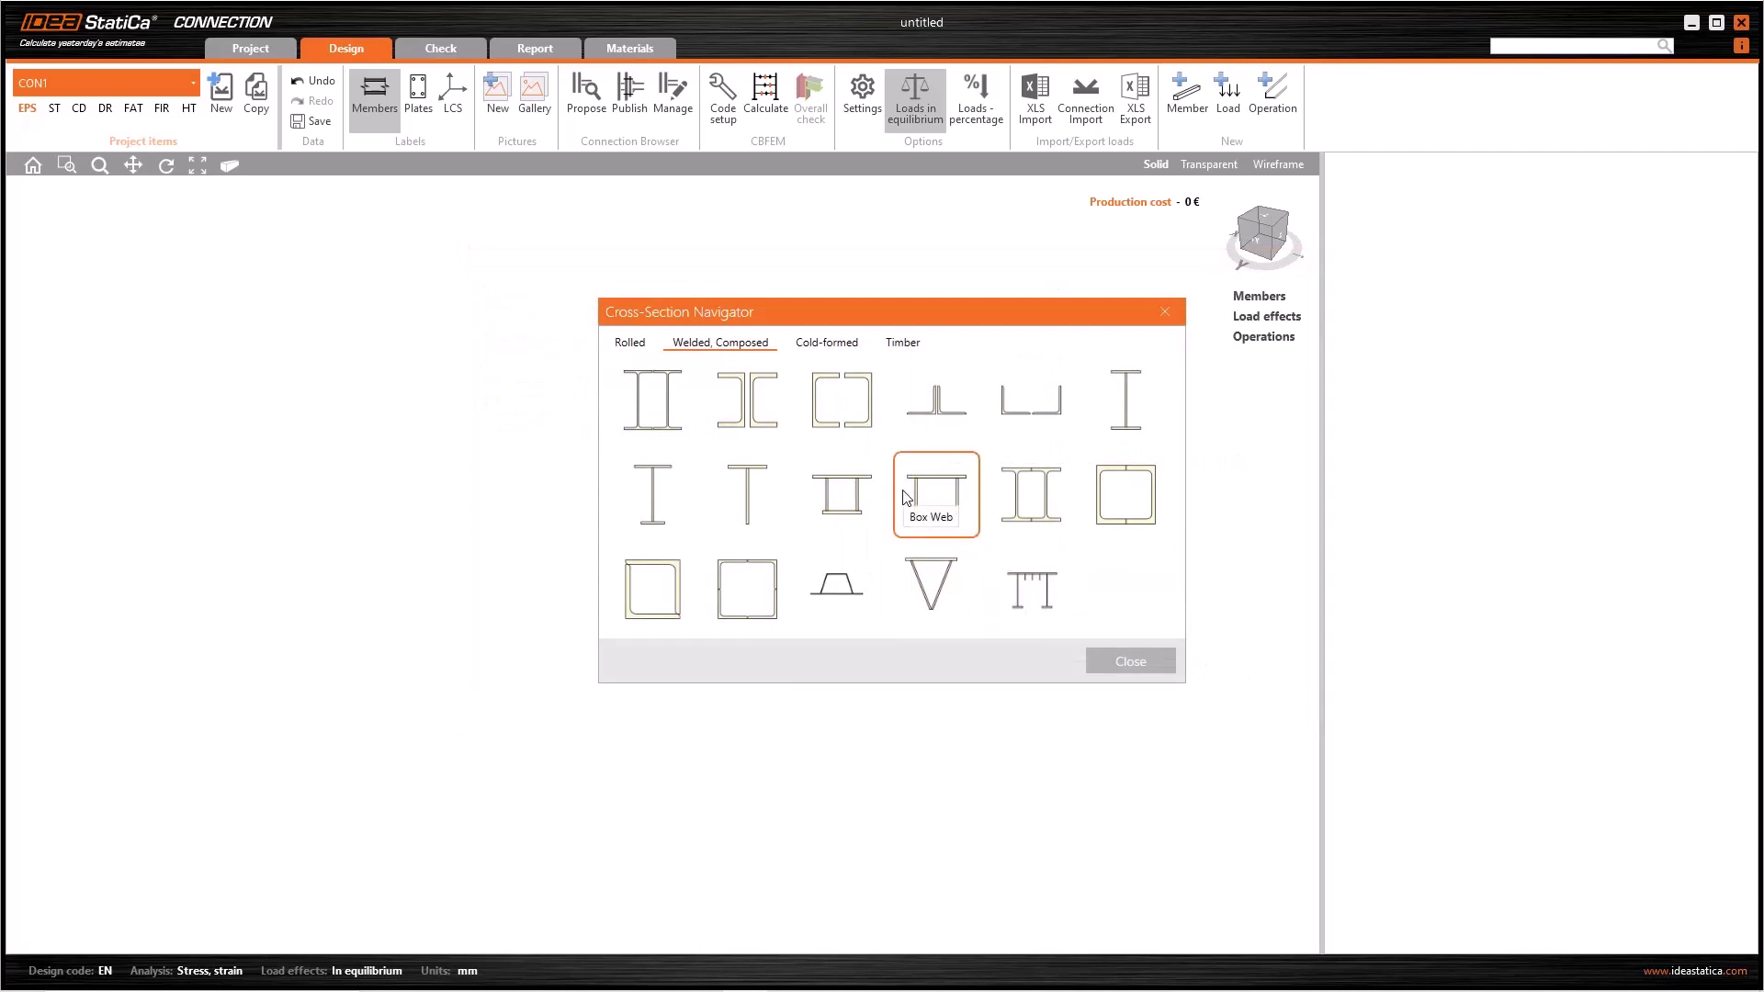
left_click(830, 343)
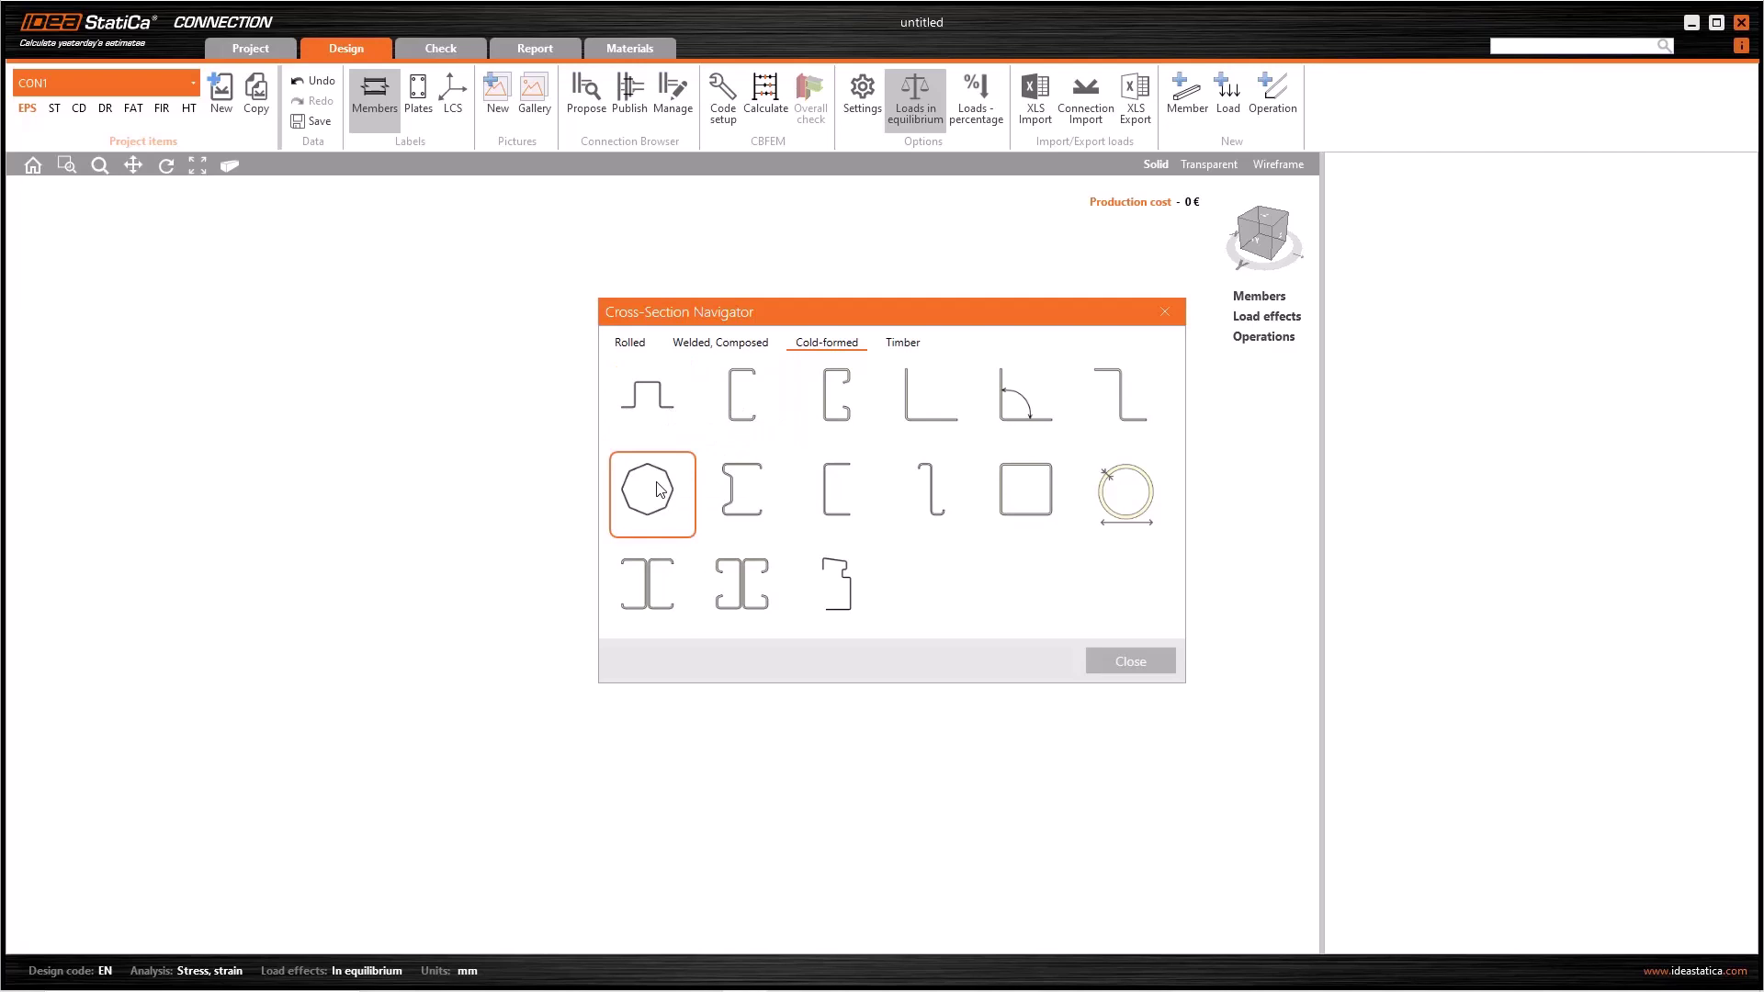
left_click(655, 411)
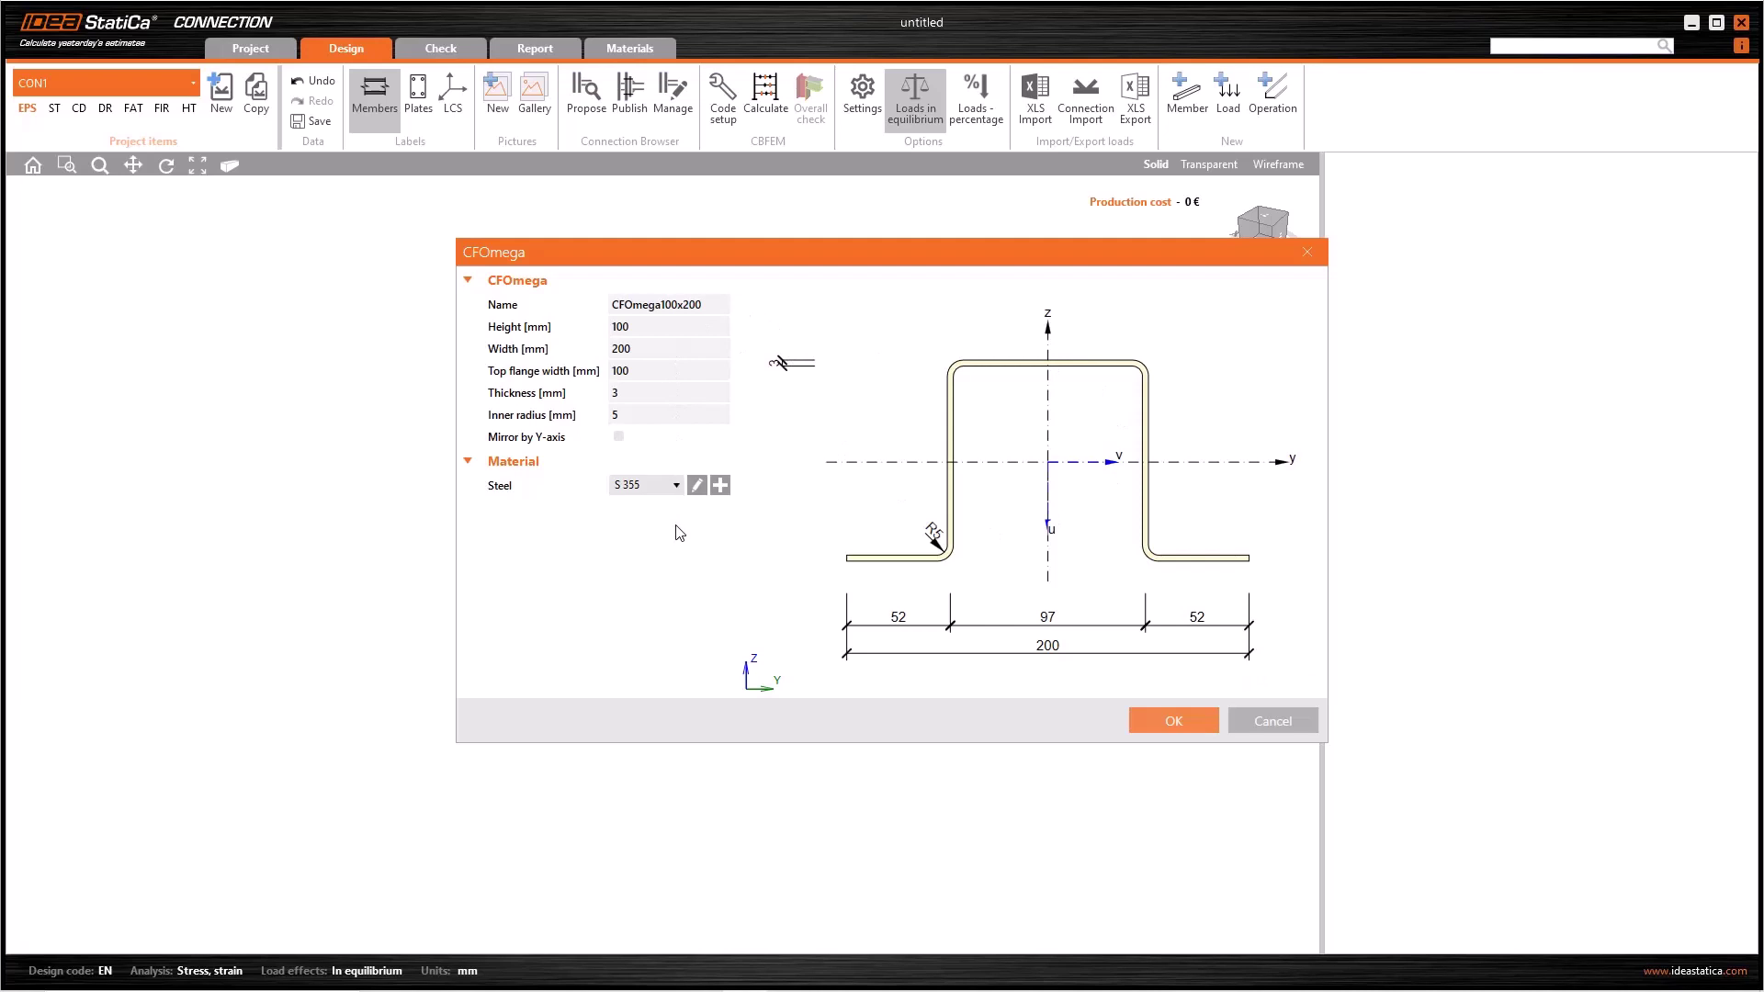
Cancel the omega section and add member M1 with the rolled L100X50X6 angle from the catalogue.
left_click(1271, 721)
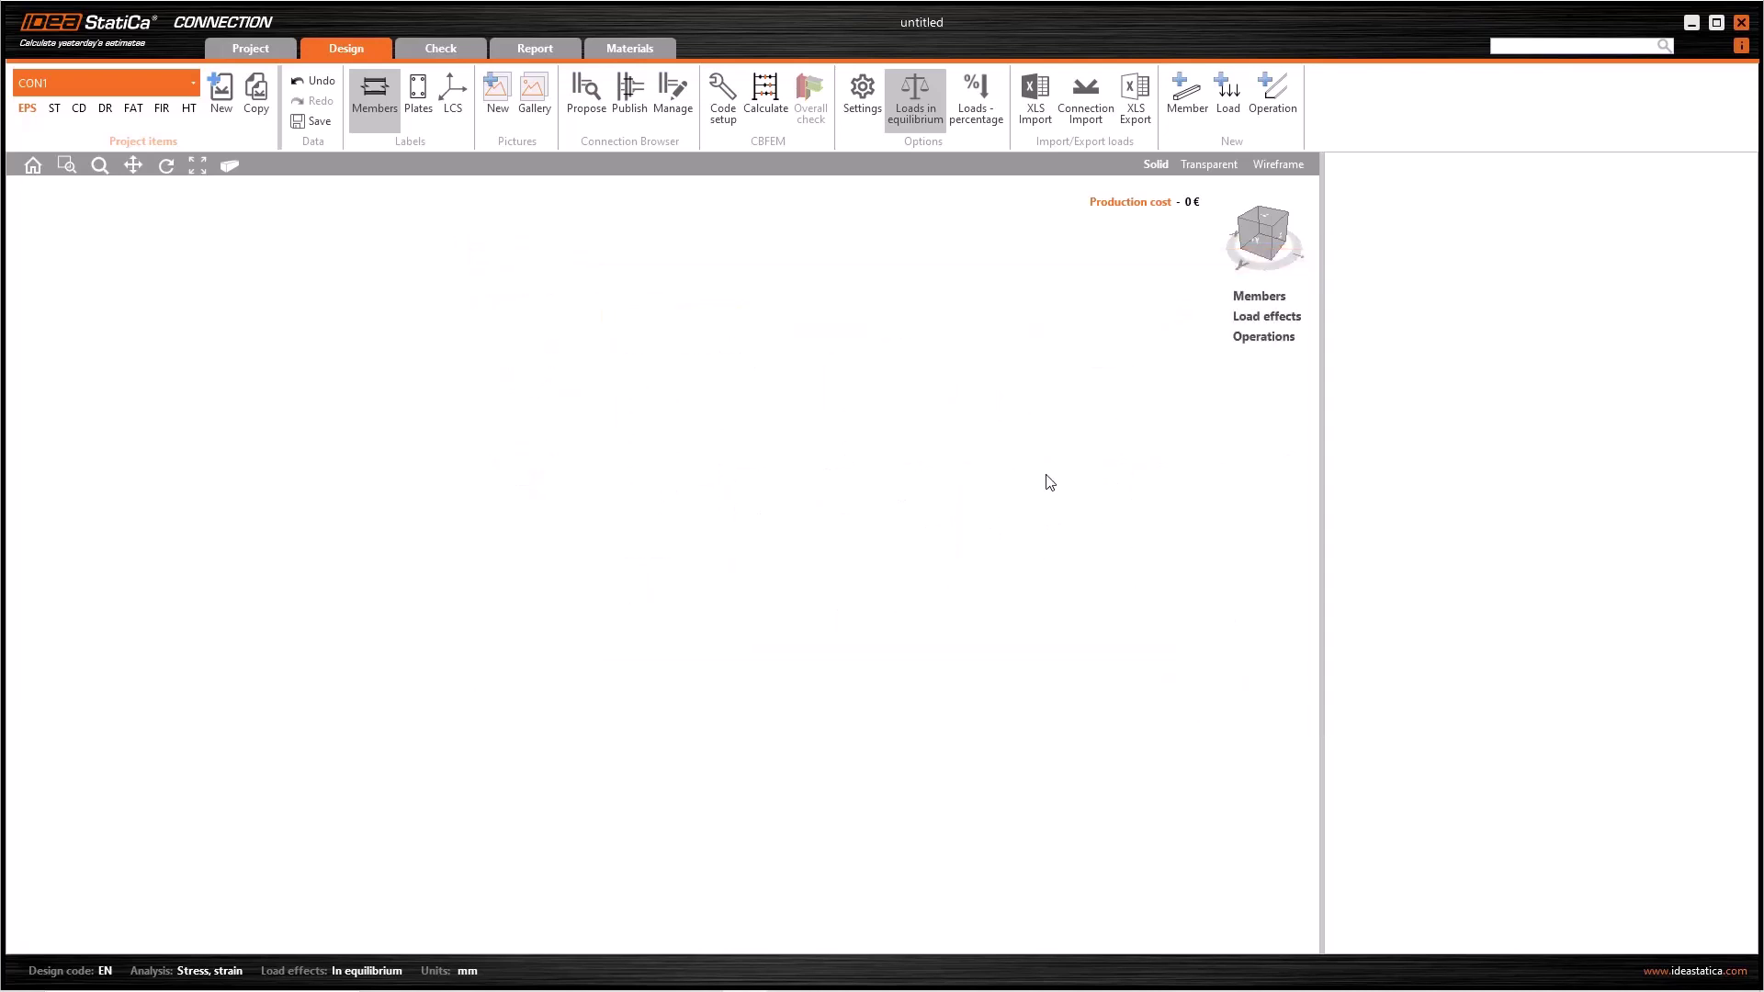
left_click(1187, 103)
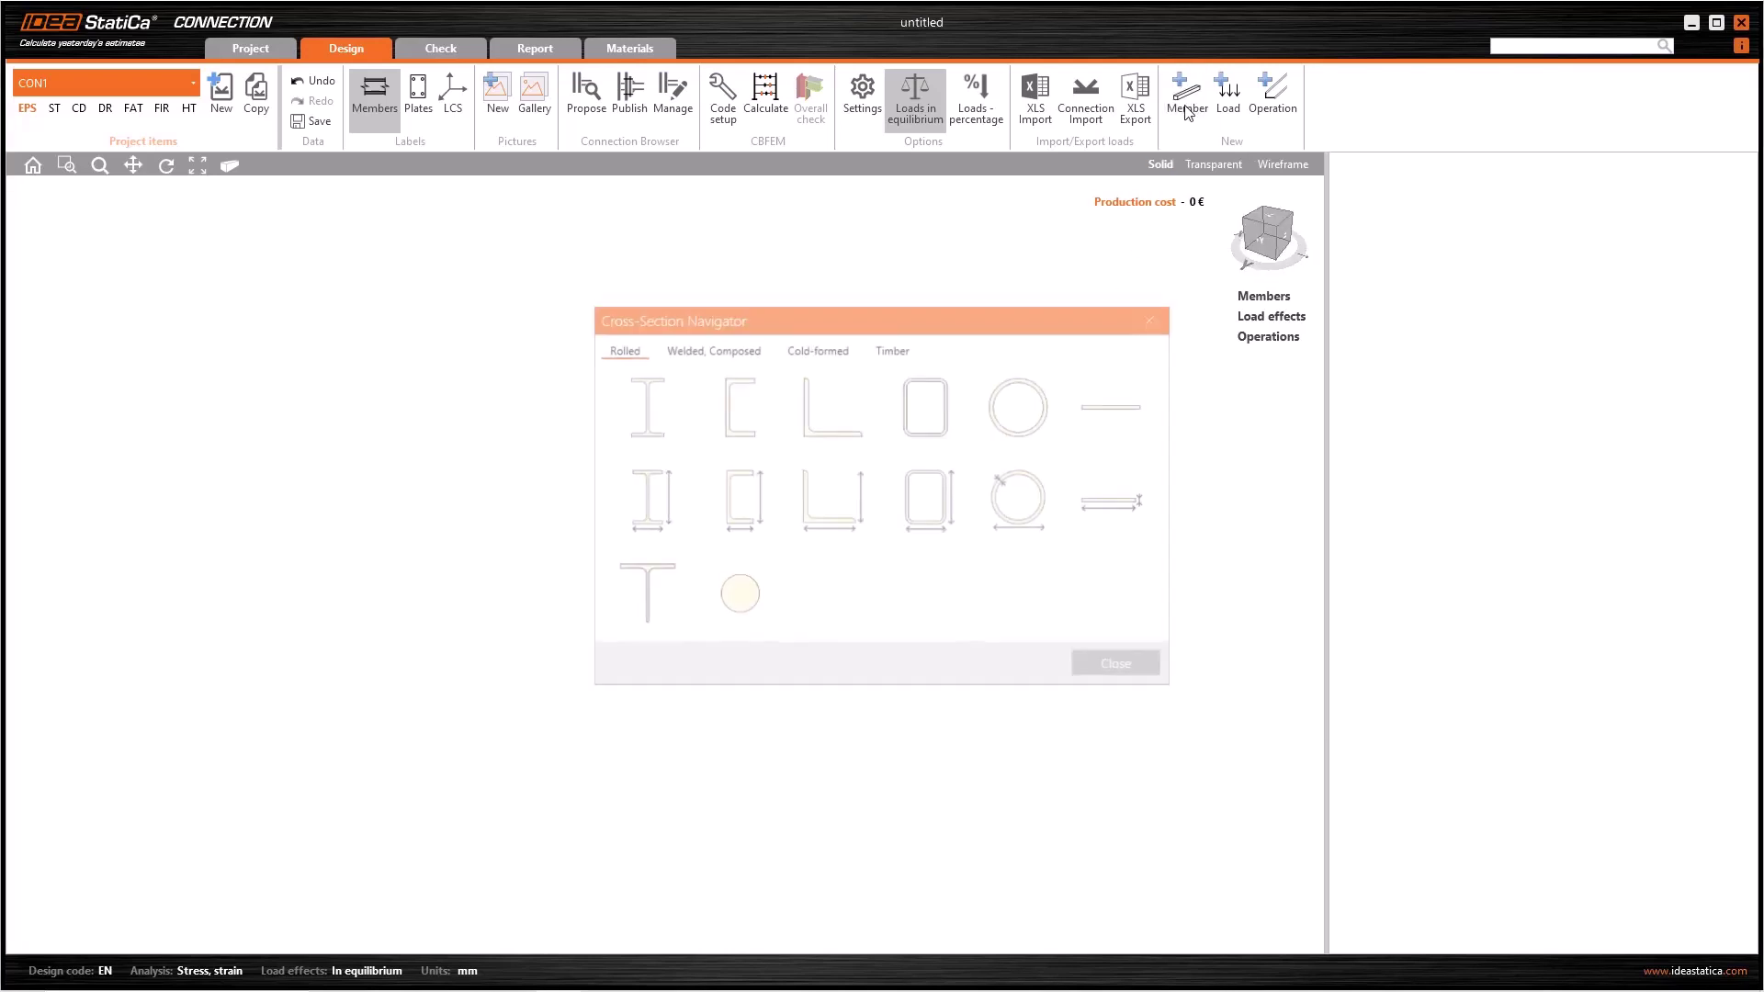
left_click(831, 407)
left_click(712, 359)
left_click_drag(1053, 405, 1053, 395)
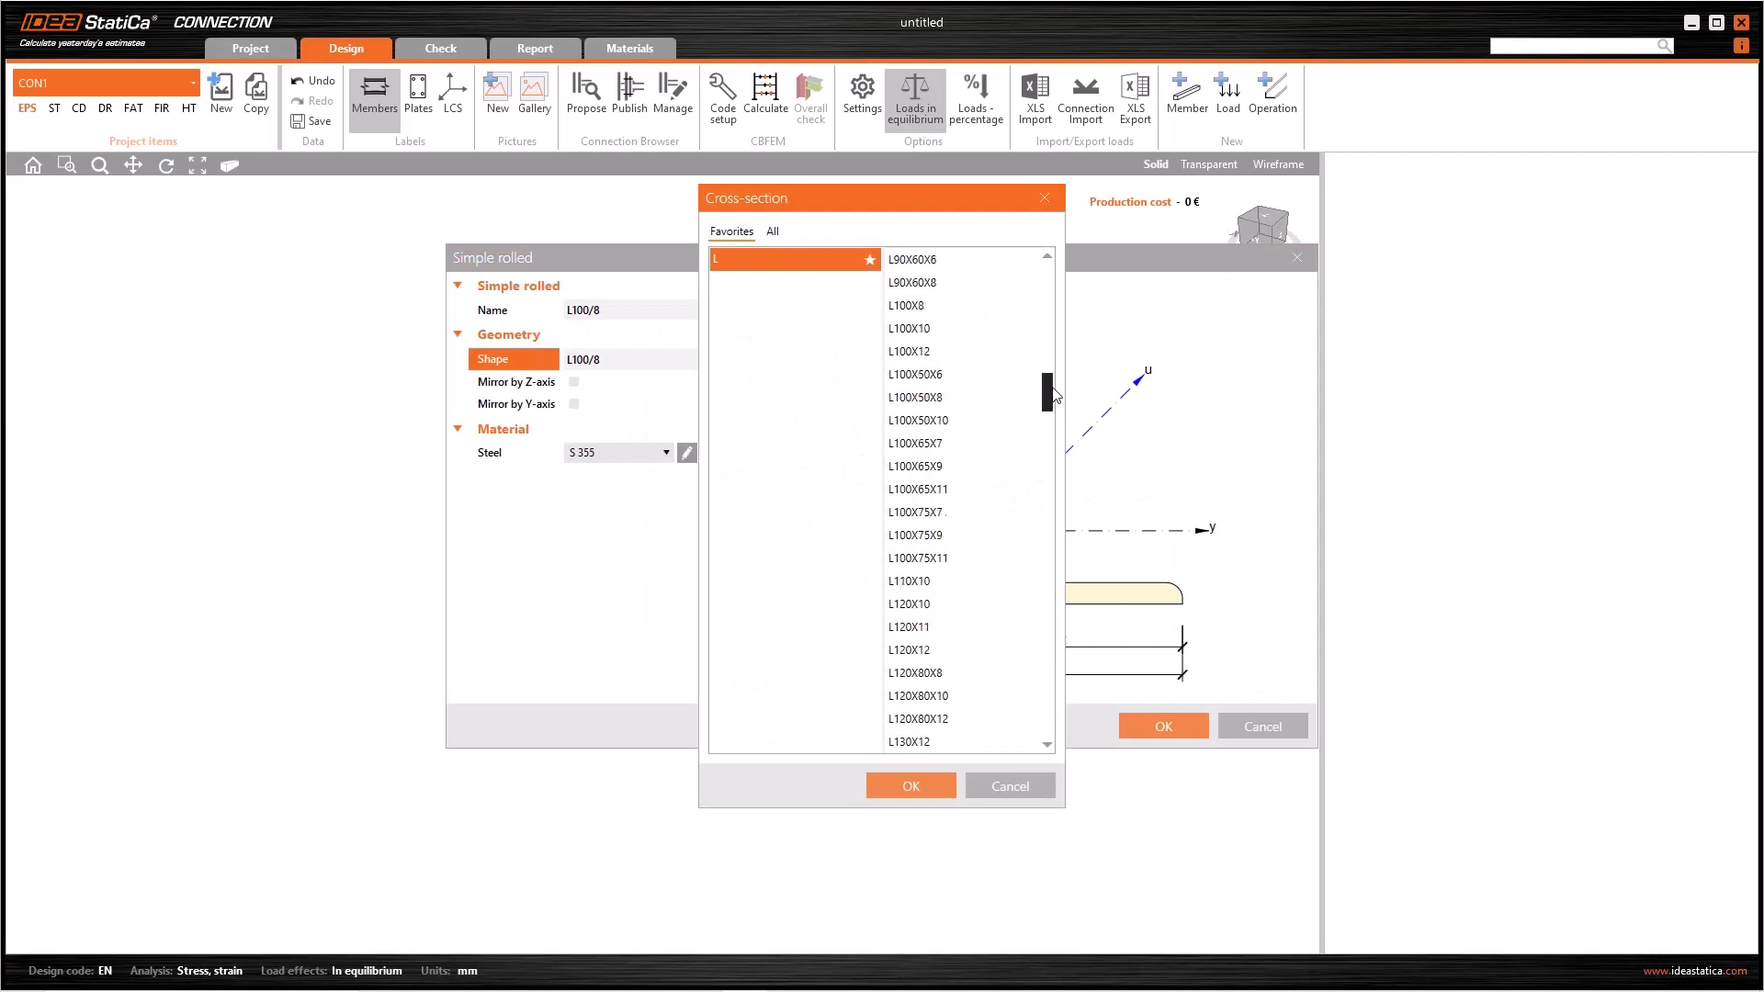
double_click(961, 398)
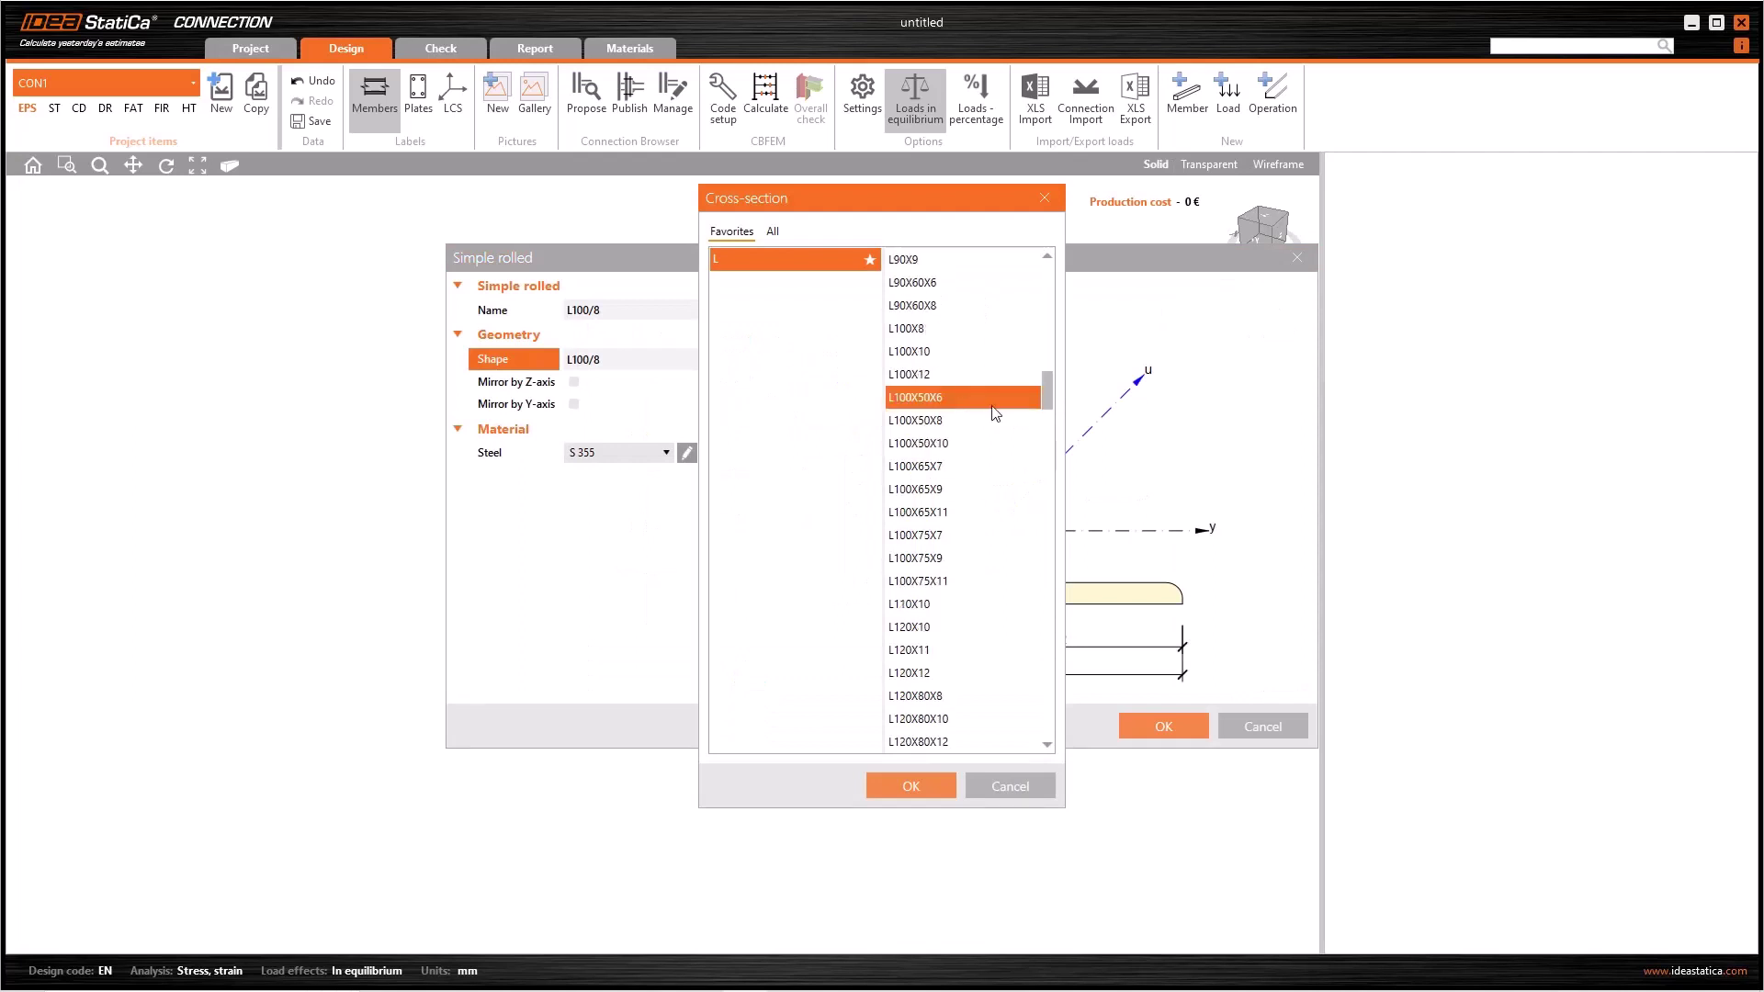